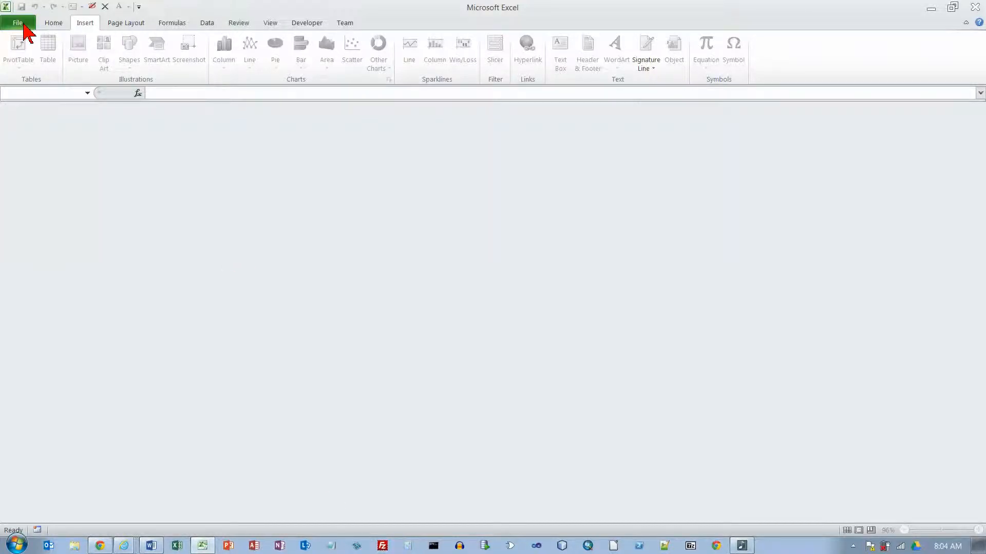
Create a blank workbook and enter the title "City of Orange Blossom Beach" in cell A1.
key(ctrl+n)
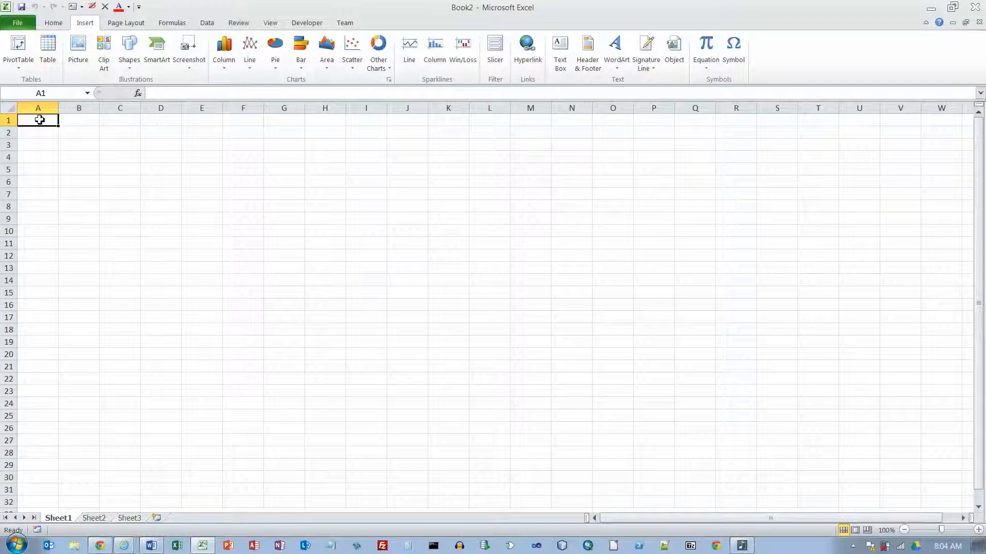
text(City of)
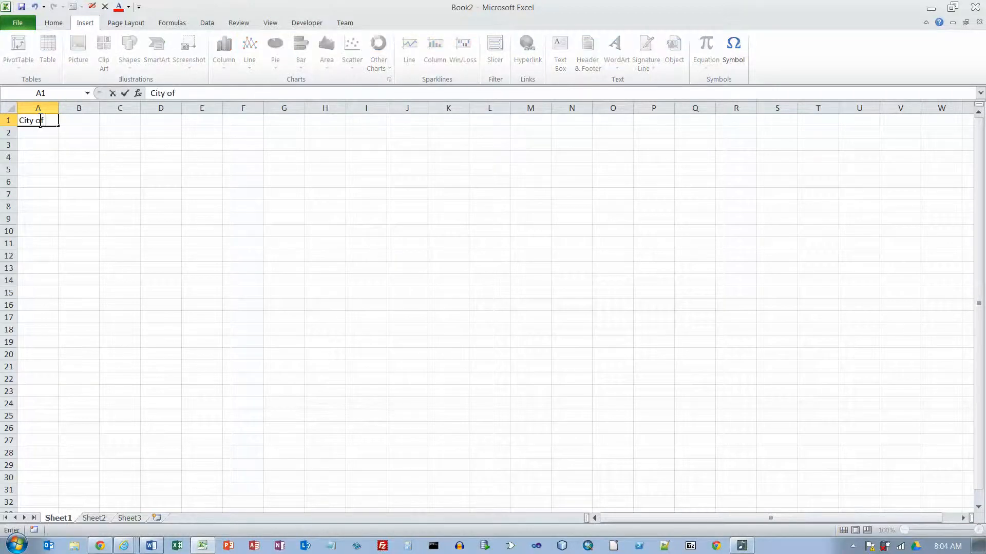
text( Orange Blossom Beach)
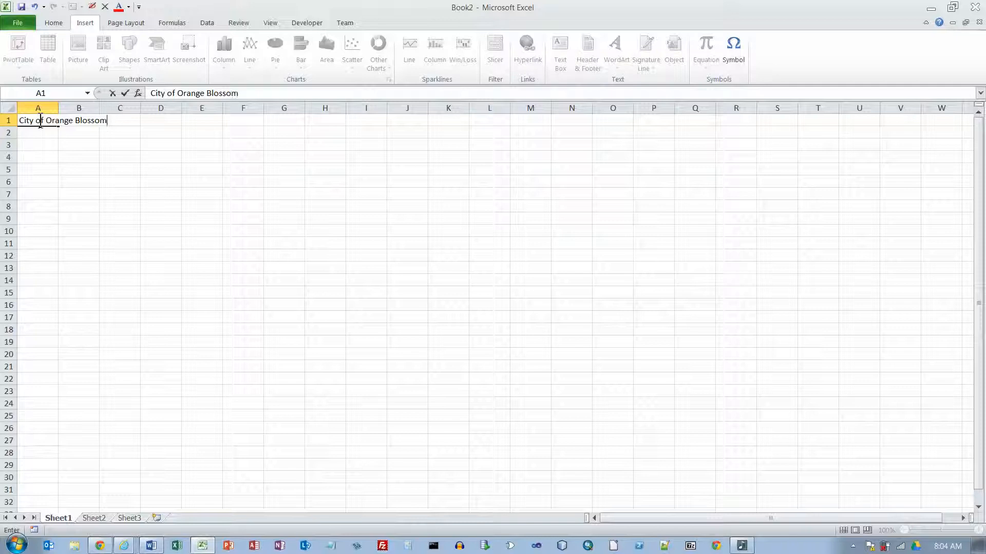
key(Return)
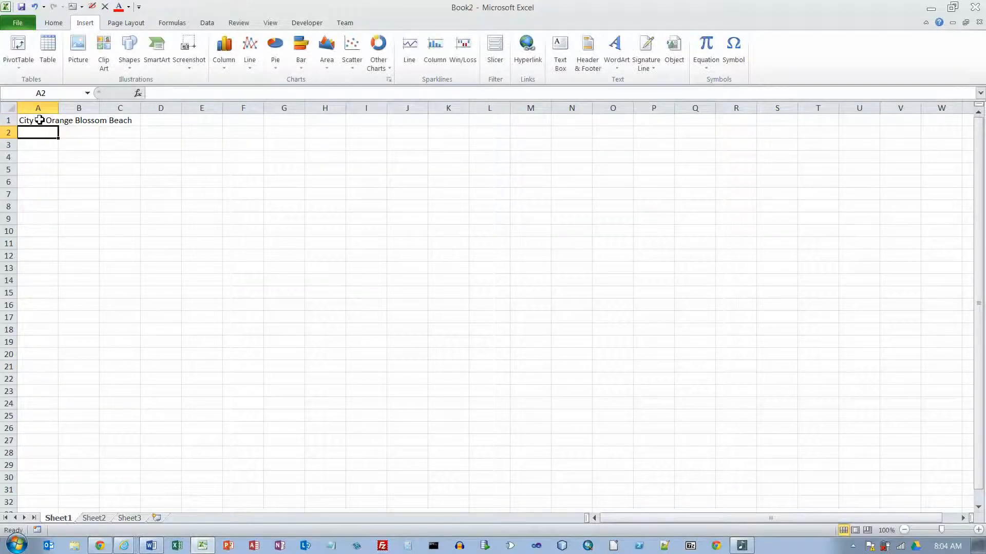
Enter the subtitle "Population 1970 to 2010" in cell A3, leaving row 2 empty.
key(Return)
text(Population 1970 to 2010)
key(Return)
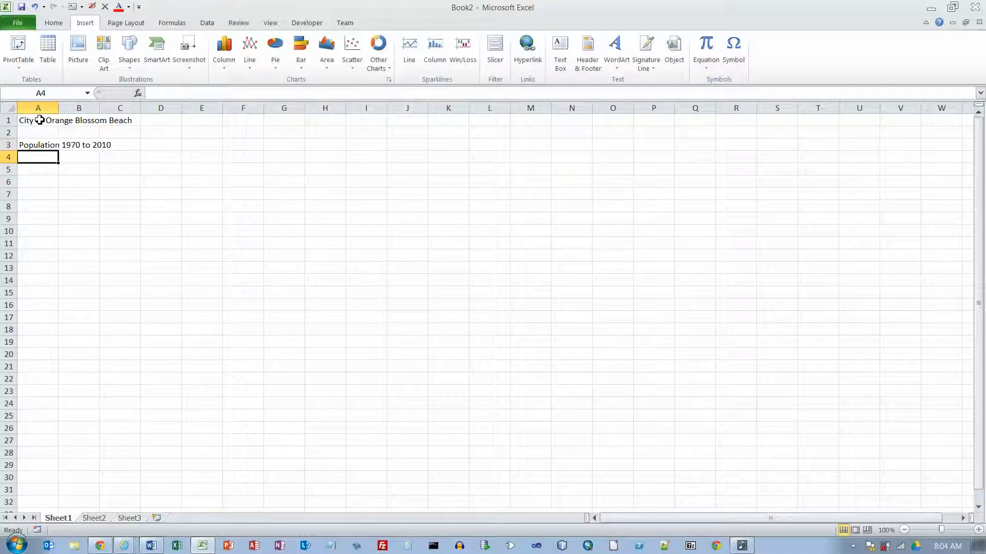
Merge and center the title across A1:F1 and the subtitle across A3:F3.
drag(40, 120, 233, 121)
click(55, 23)
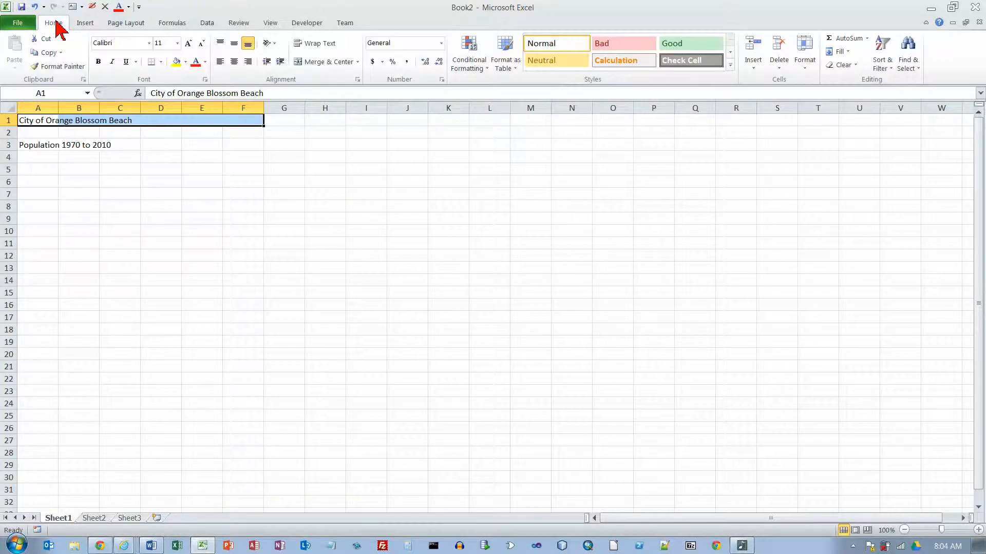
click(323, 62)
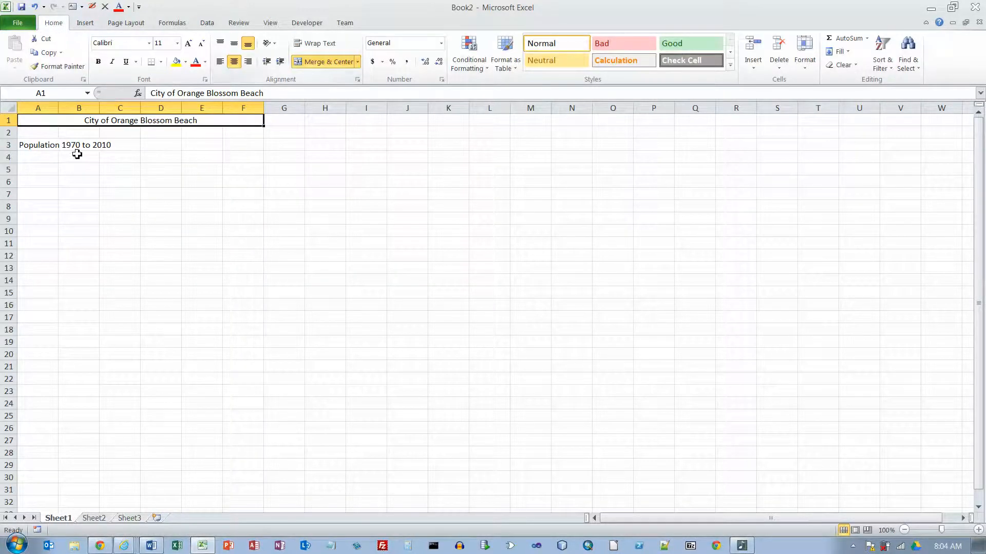
drag(48, 145, 234, 146)
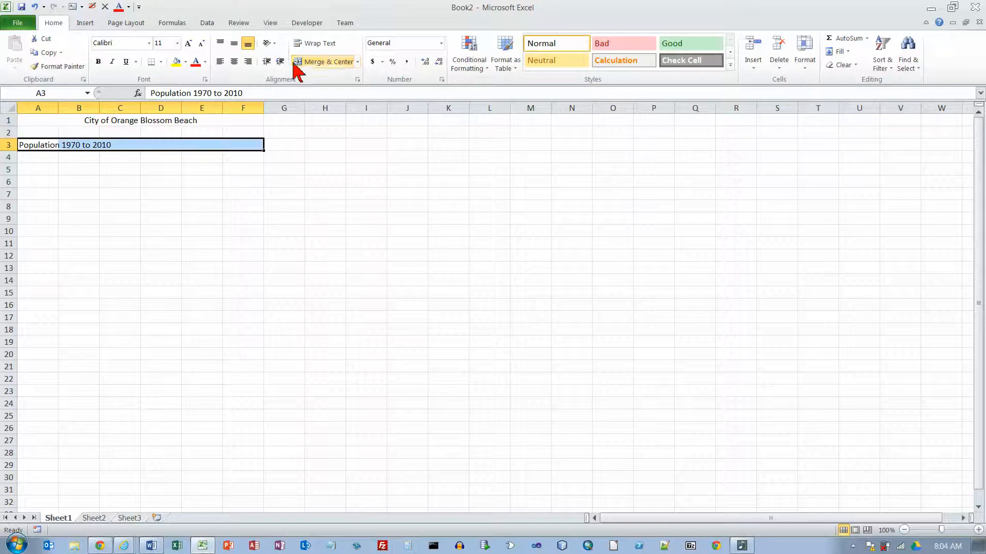
click(315, 63)
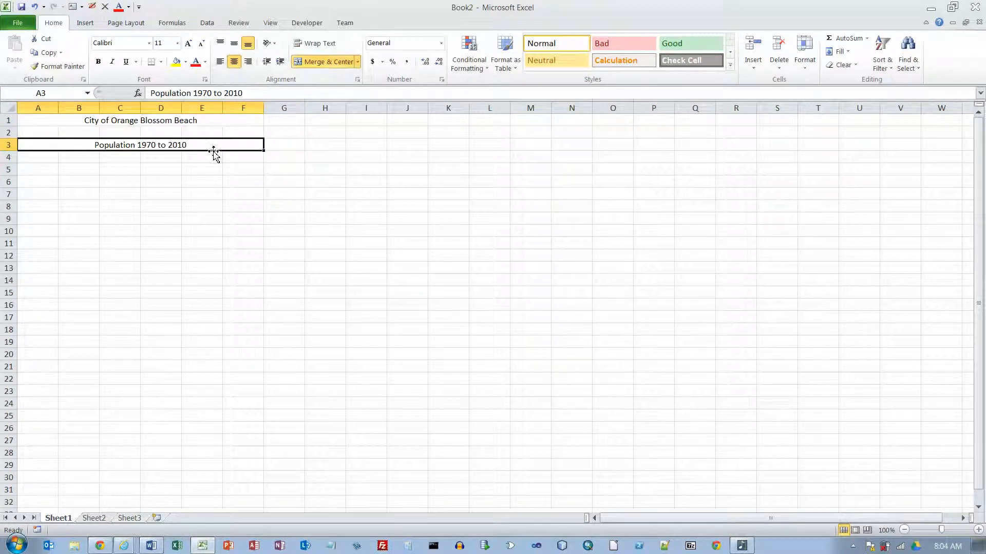
Apply the Title cell style to the city name in row 1 and Heading 4 to the population subtitle in row 3.
click(79, 123)
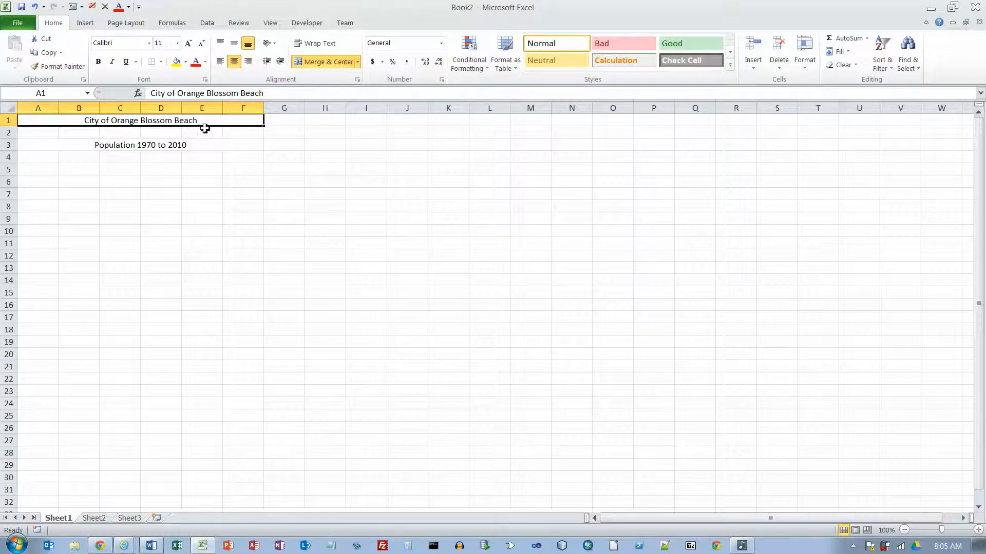
click(730, 65)
click(813, 133)
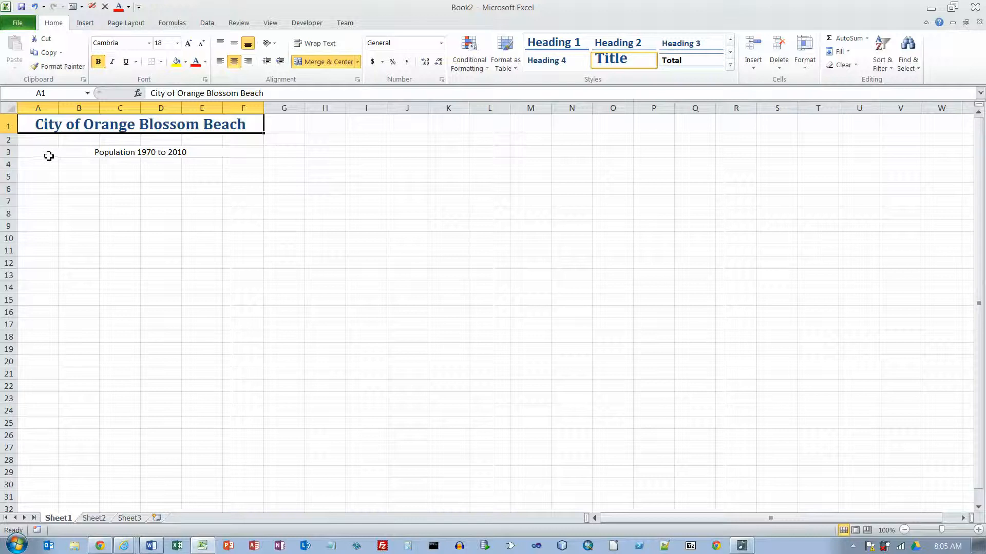
click(48, 154)
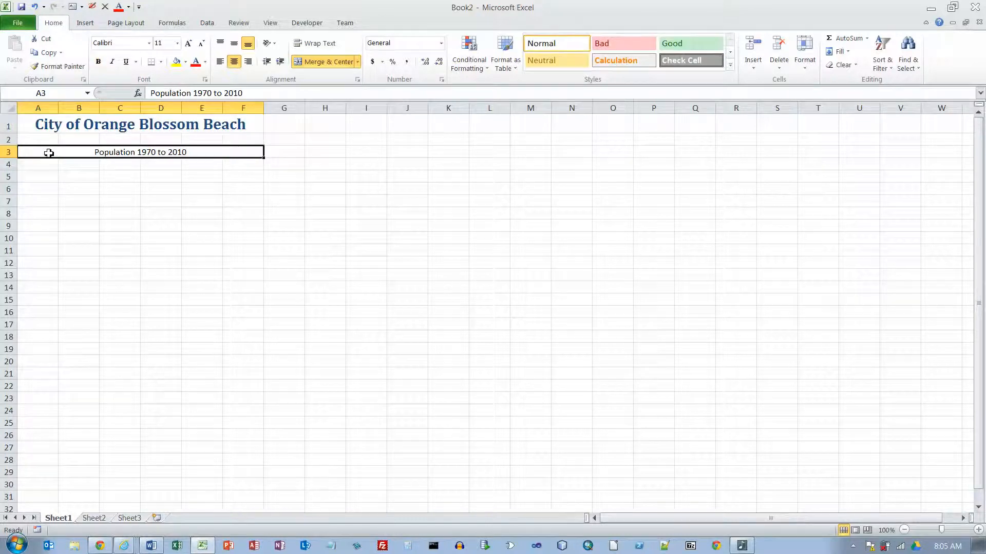
click(729, 64)
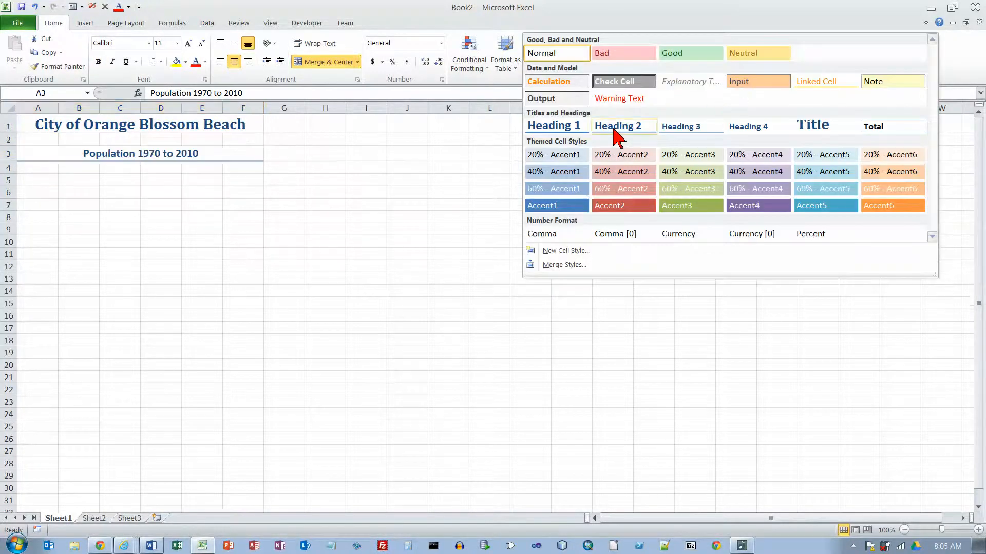
click(755, 137)
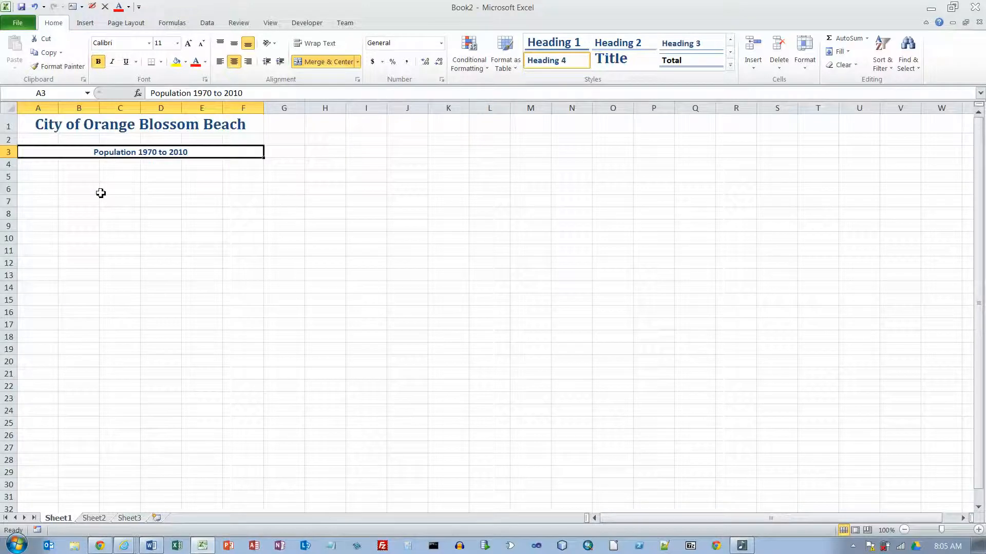
Fill both merged headings in rows 1 and 3 with the lightest gray theme color.
click(48, 130)
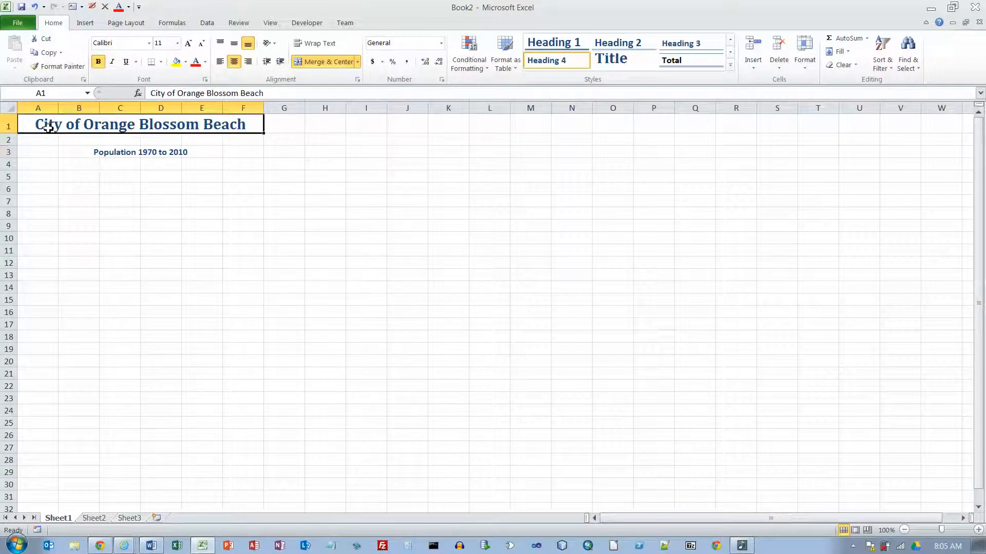
ctrl+click(40, 154)
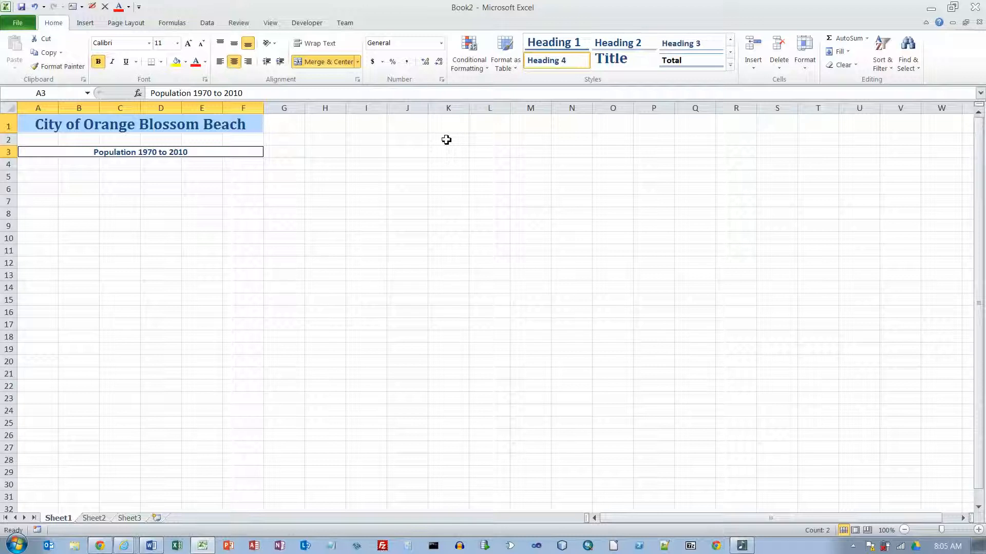
click(186, 62)
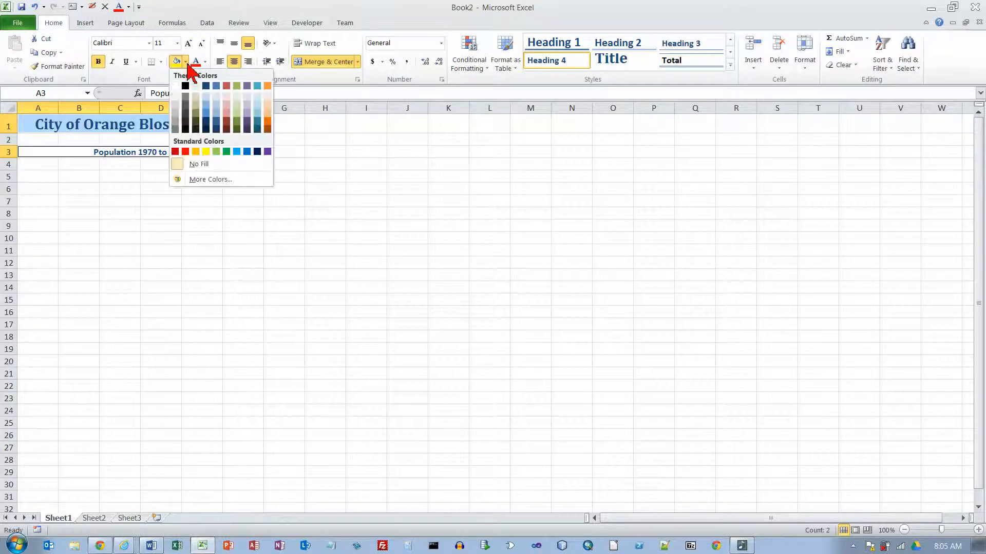
click(175, 97)
click(137, 201)
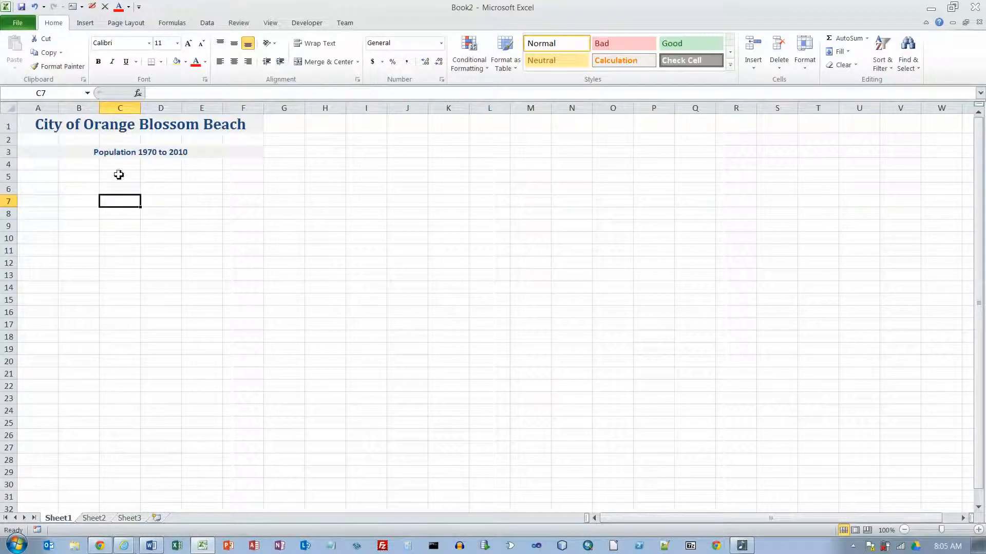
Label cell A5 "Year", enter 1970 and 1980 in B5:C5, and extend the ten-year series to 2010 in F5.
click(40, 179)
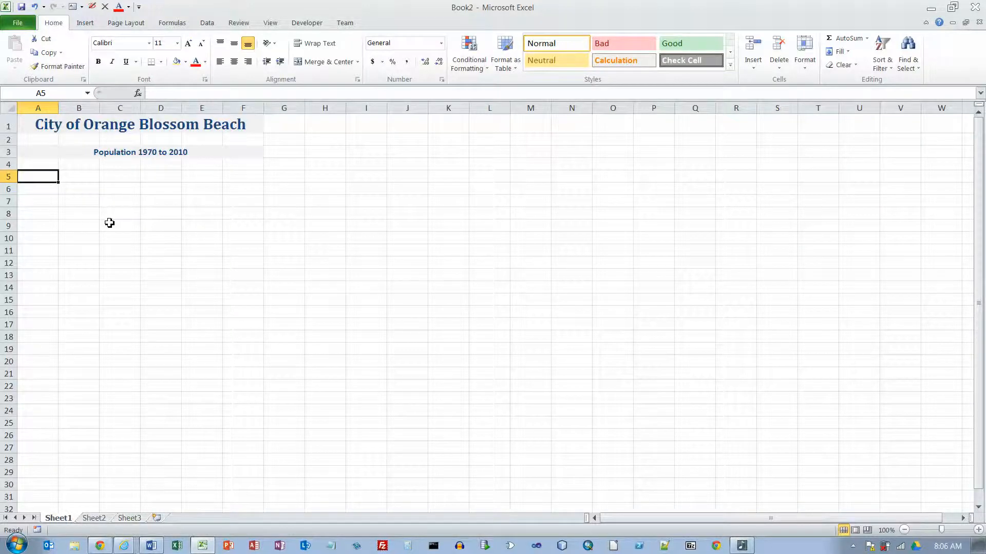
text(Year)
key(Tab)
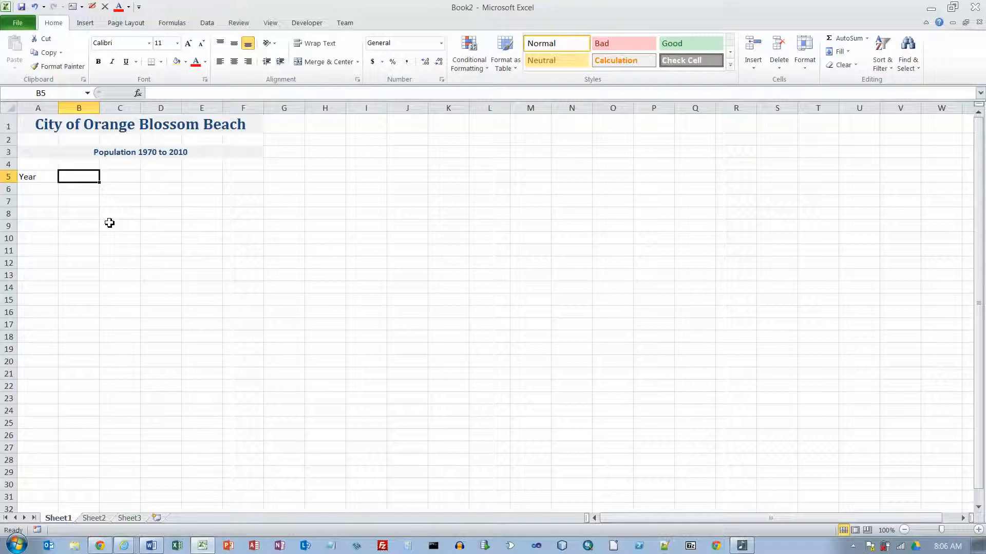
text(1970)
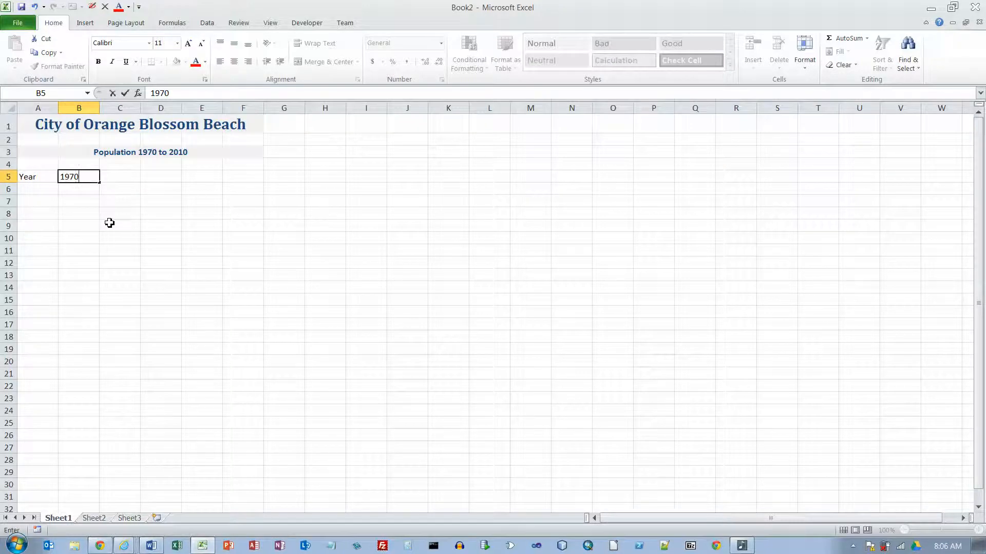
key(Tab)
text(1980)
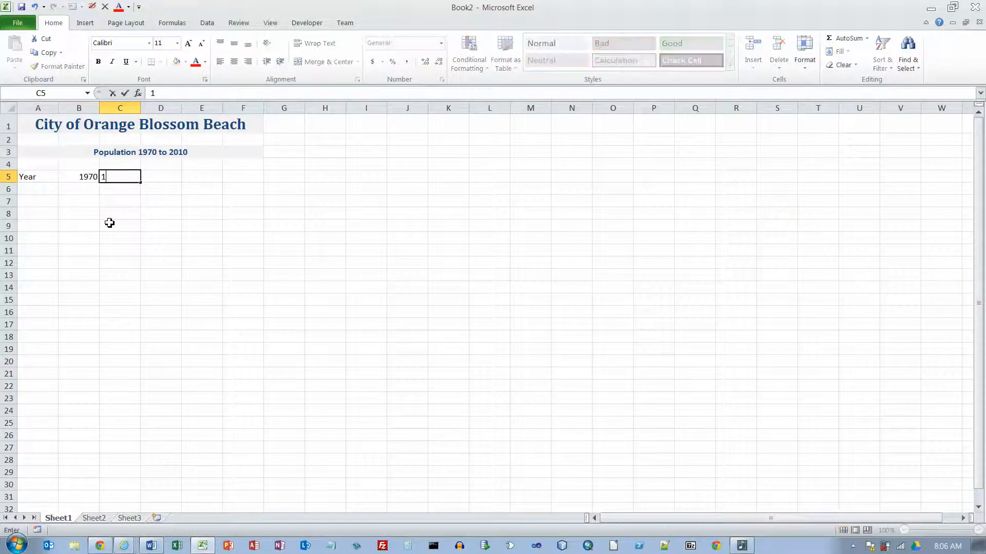
key(Return)
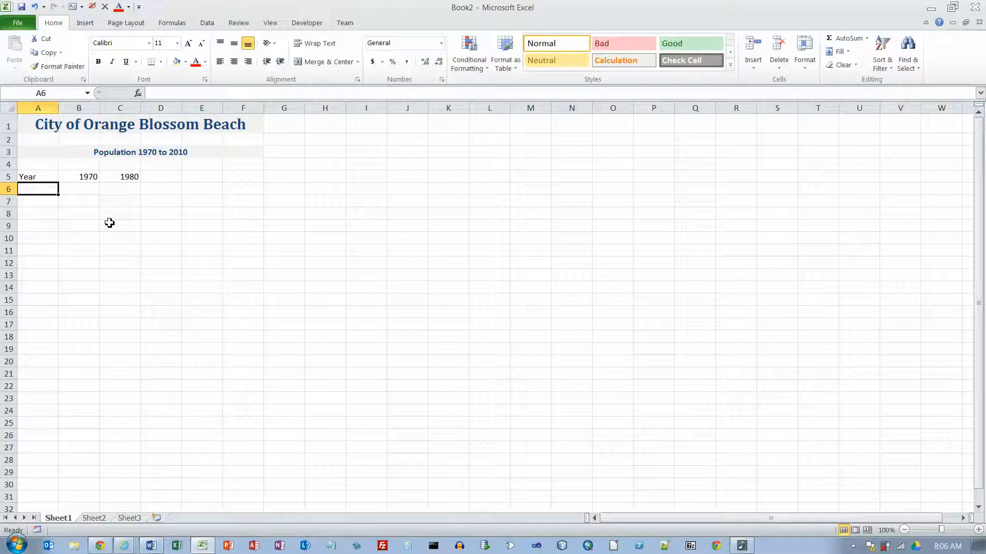
drag(88, 177, 115, 177)
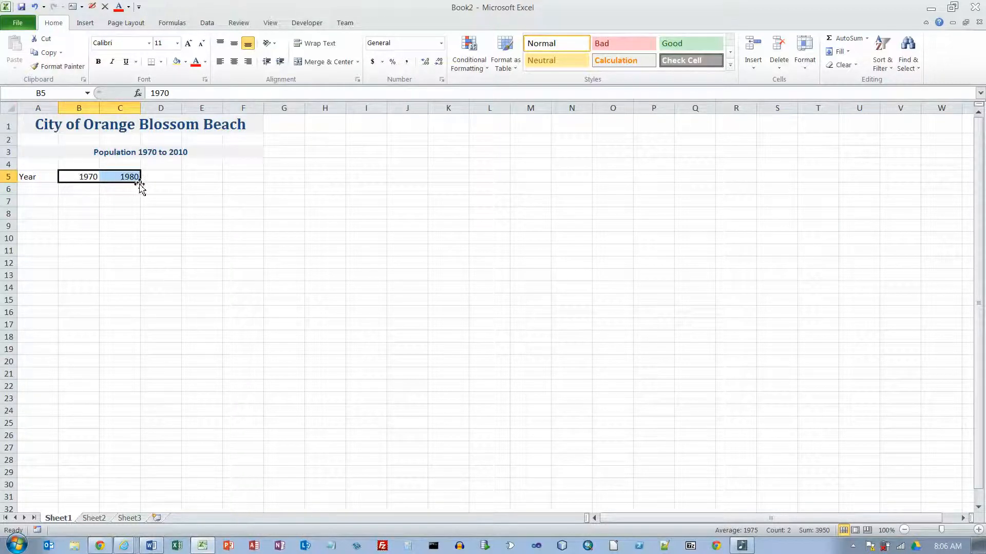
drag(141, 185, 251, 186)
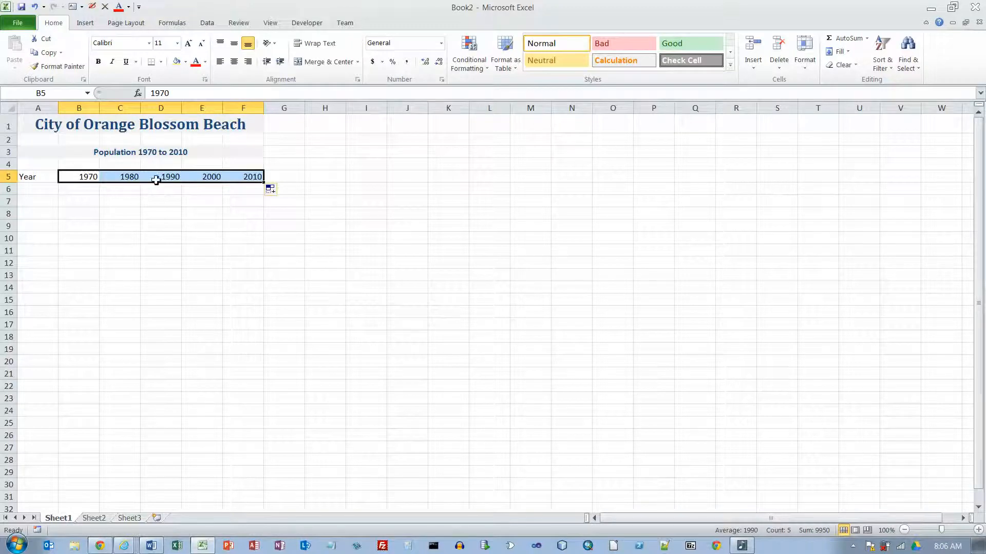
Go through the year cells B5 to F5 to check the interval of the filled series.
click(83, 176)
click(131, 176)
click(90, 177)
click(132, 177)
click(87, 176)
click(122, 177)
click(96, 177)
click(131, 177)
click(171, 177)
click(208, 179)
click(241, 178)
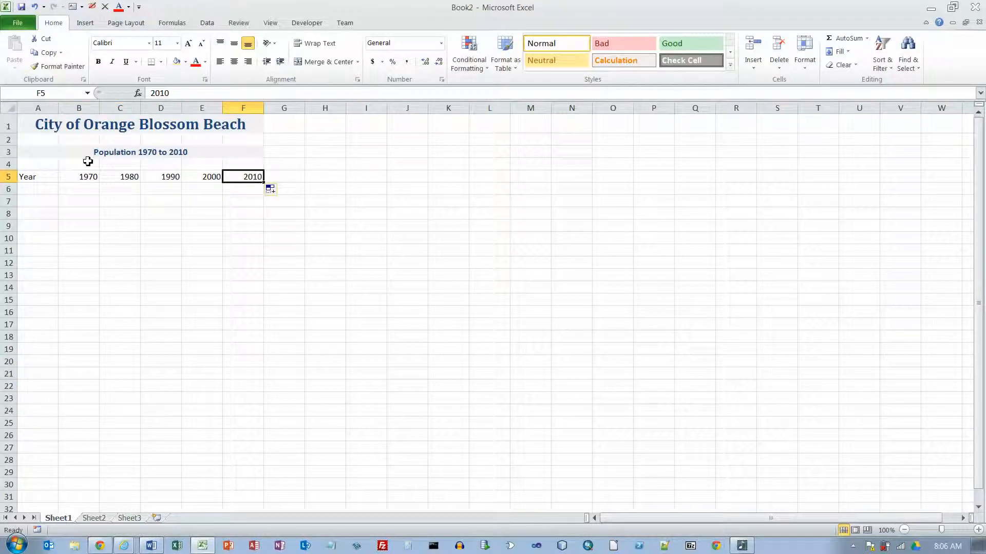
Widen column A to a little over twice its width and make the years in B5:F5 bold.
drag(58, 108, 113, 109)
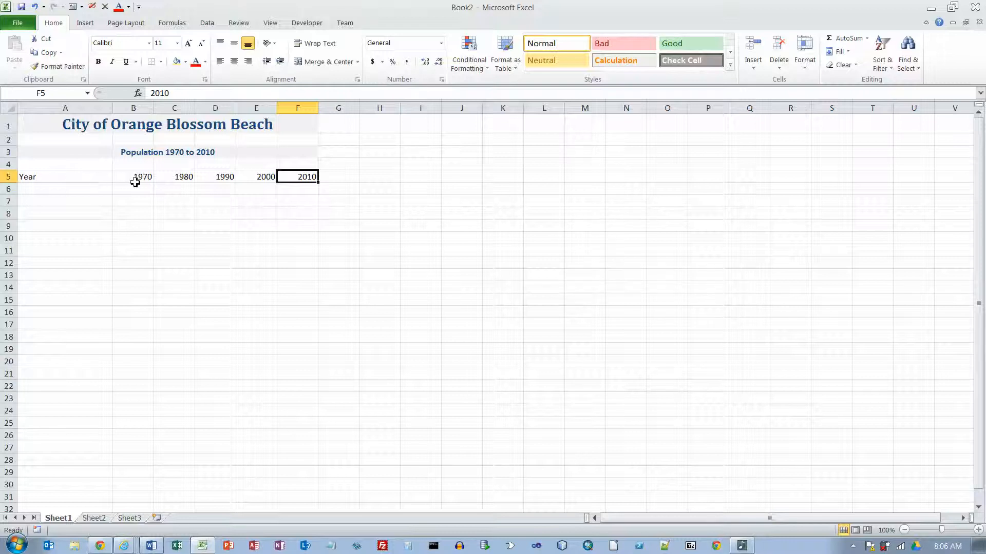
drag(133, 180, 286, 181)
click(99, 62)
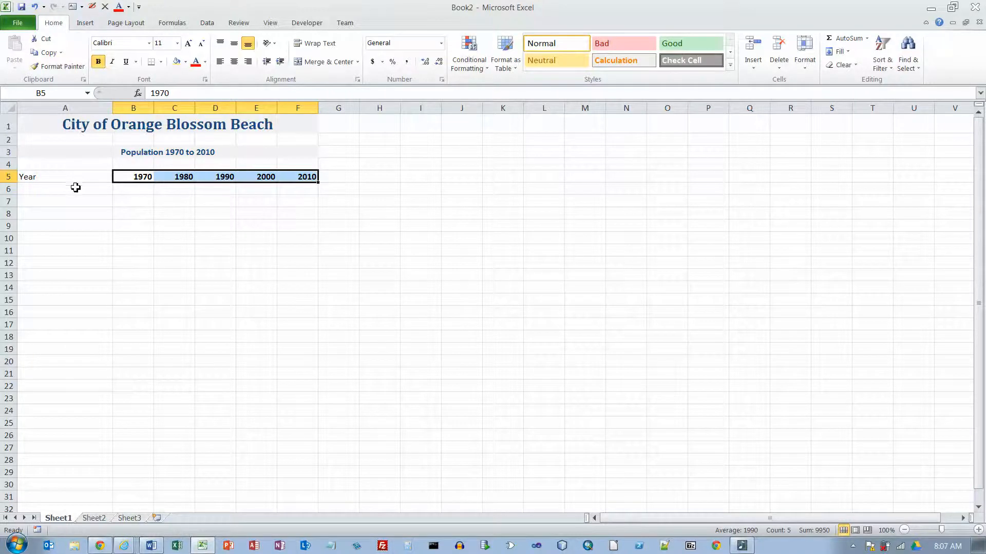
Enter the row labels "Population at Census" in A6 and "Percent Increase" in A7.
click(73, 194)
text(P)
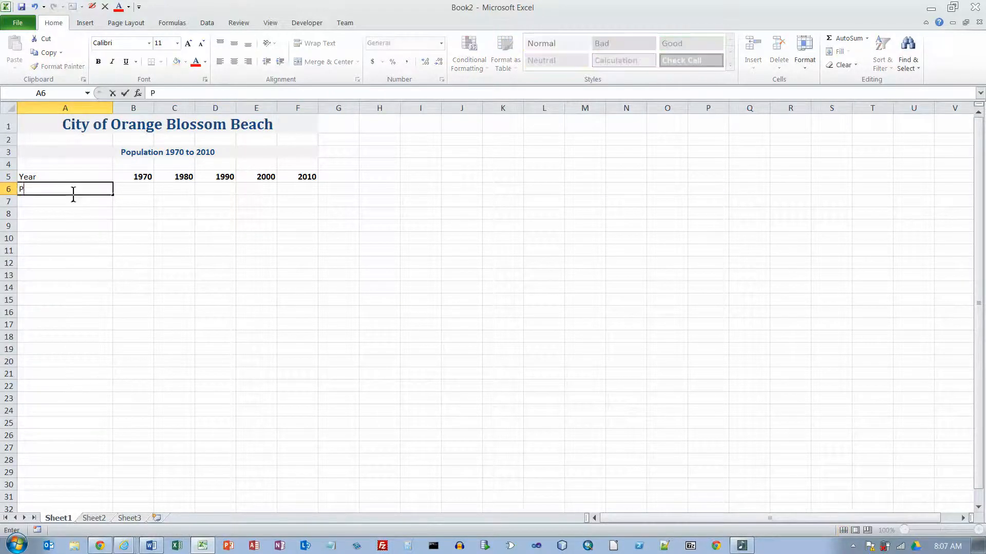
text(opulation)
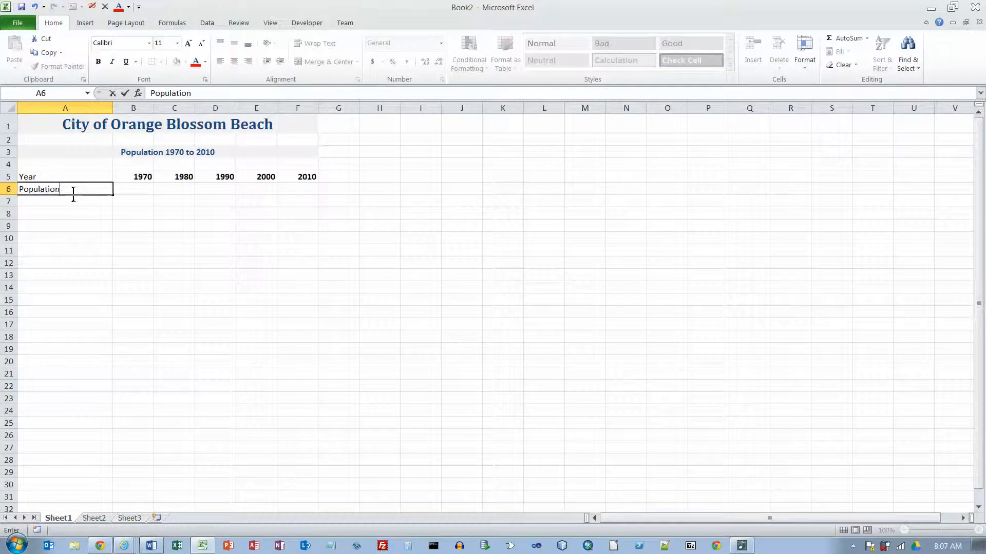
text( at Census)
key(Return)
text(Percent )
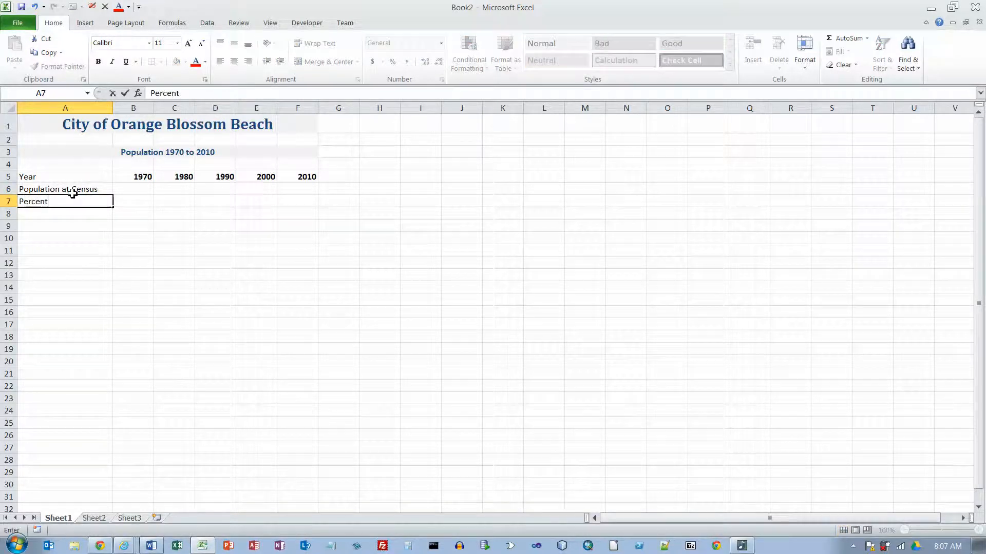
text(Increase)
key(Return)
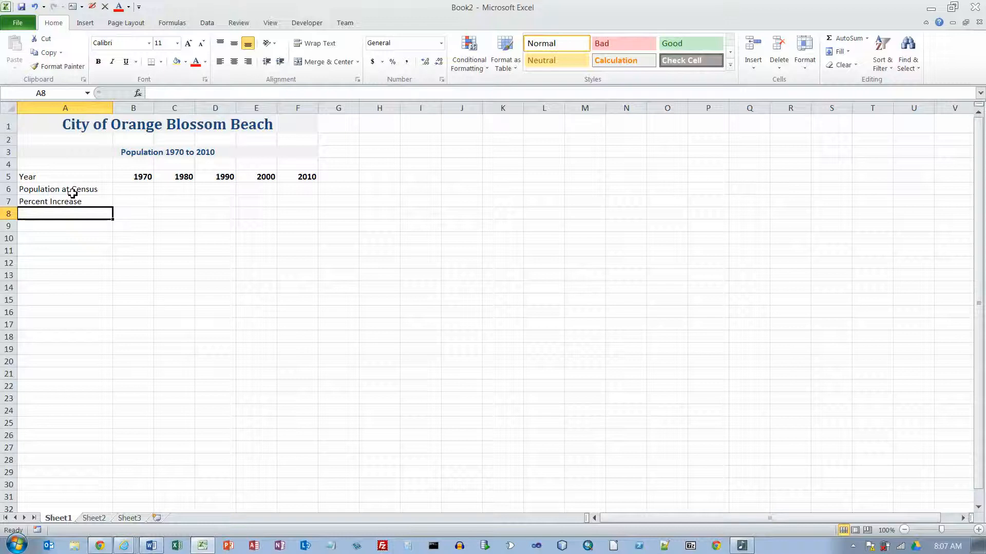
Enter the census populations 115241, 118072, 123591, 133936 and 152126 in cells B6 through F6.
click(138, 193)
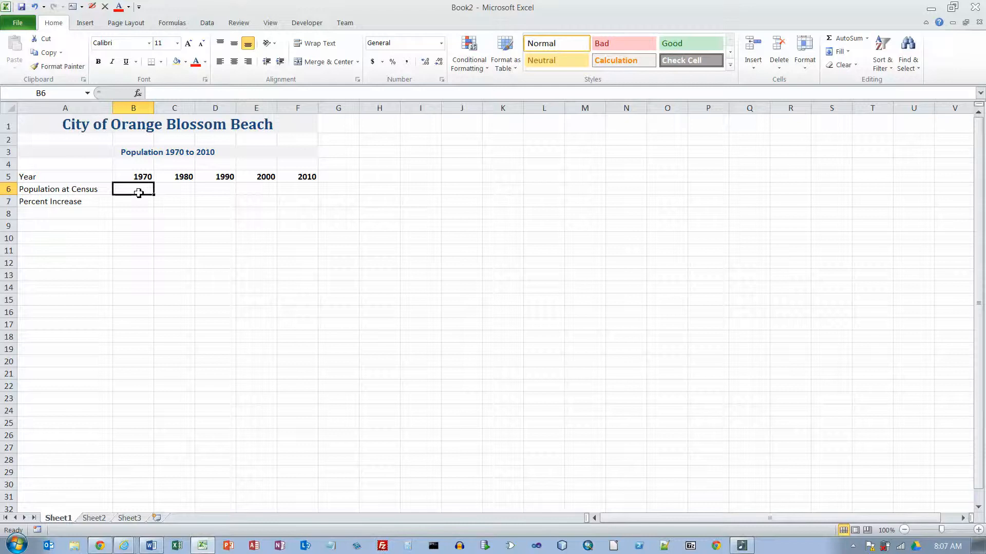
text(115241)
key(Tab)
text(118072)
key(Tab)
text(123591)
key(Tab)
text(133936)
key(Tab)
text(152126)
key(Return)
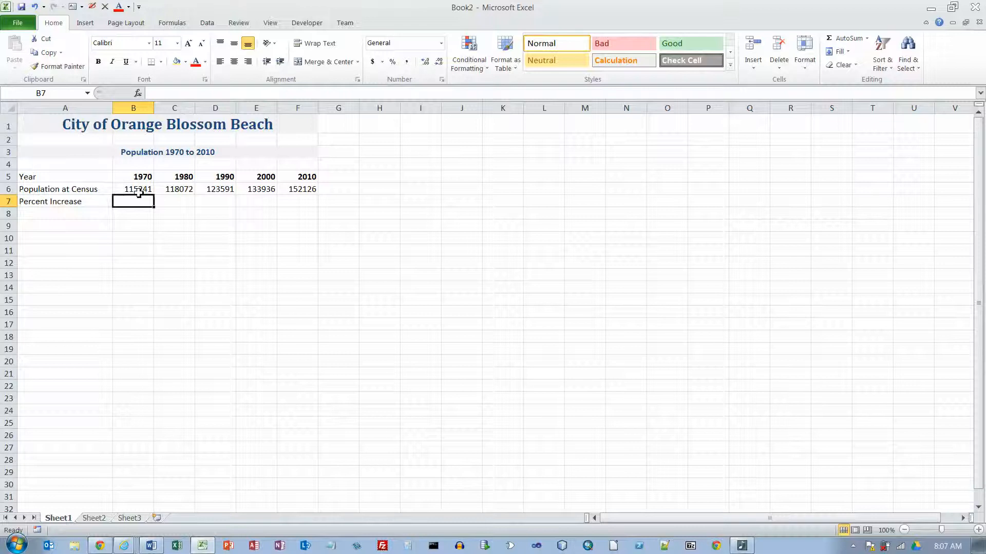
Format the census populations in B6:F6 with comma separators and no decimal places.
drag(137, 190, 295, 189)
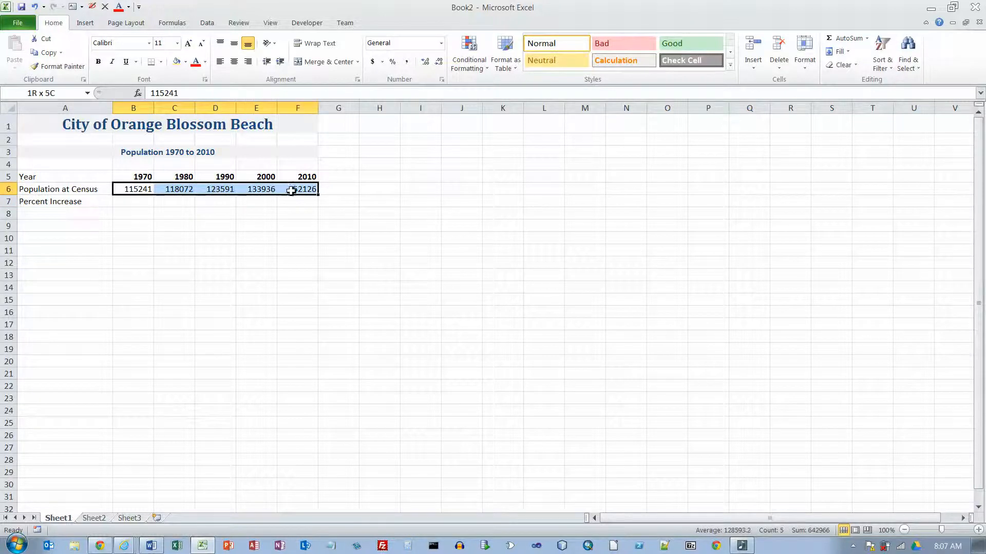
click(407, 62)
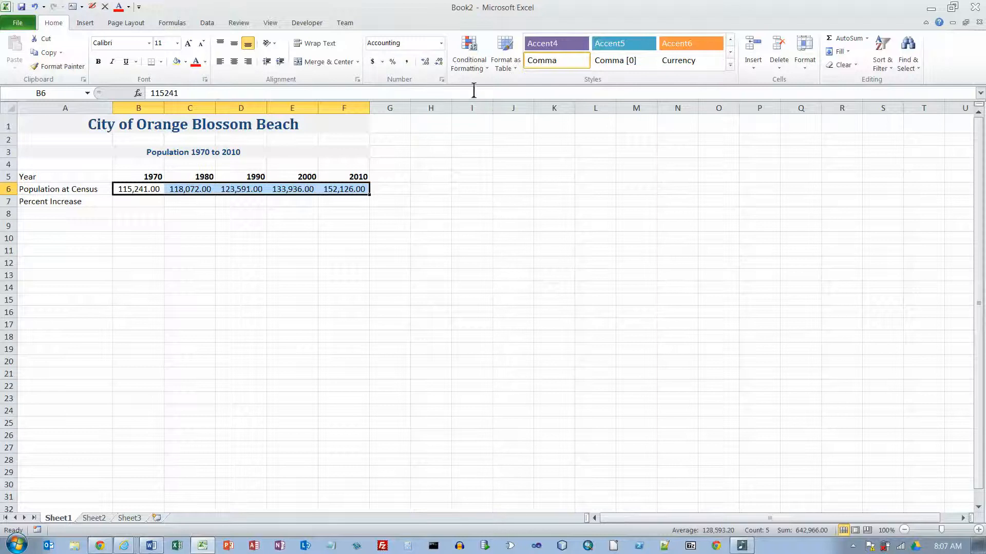
click(439, 62)
click(439, 62)
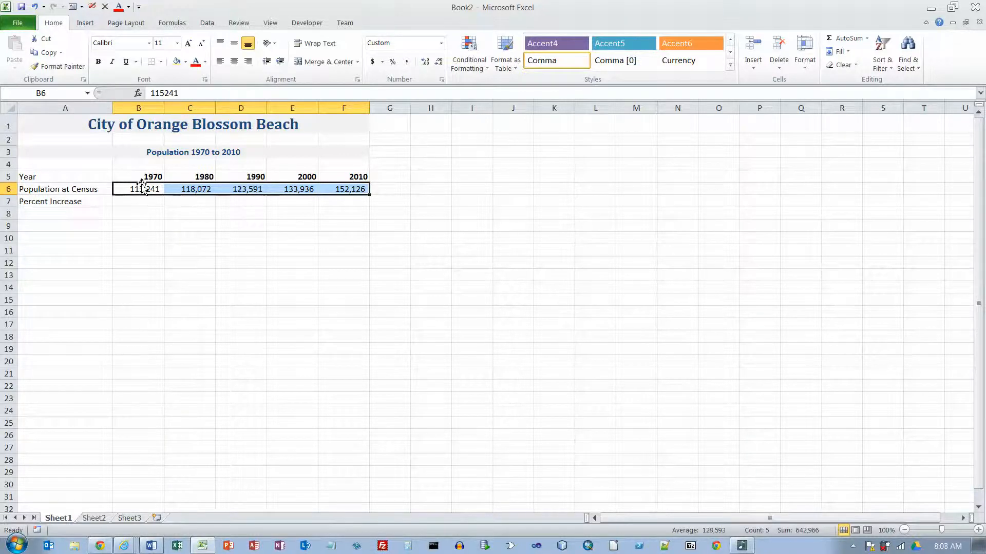
Enter the population difference formula =C6-B6 in cell C7.
click(194, 201)
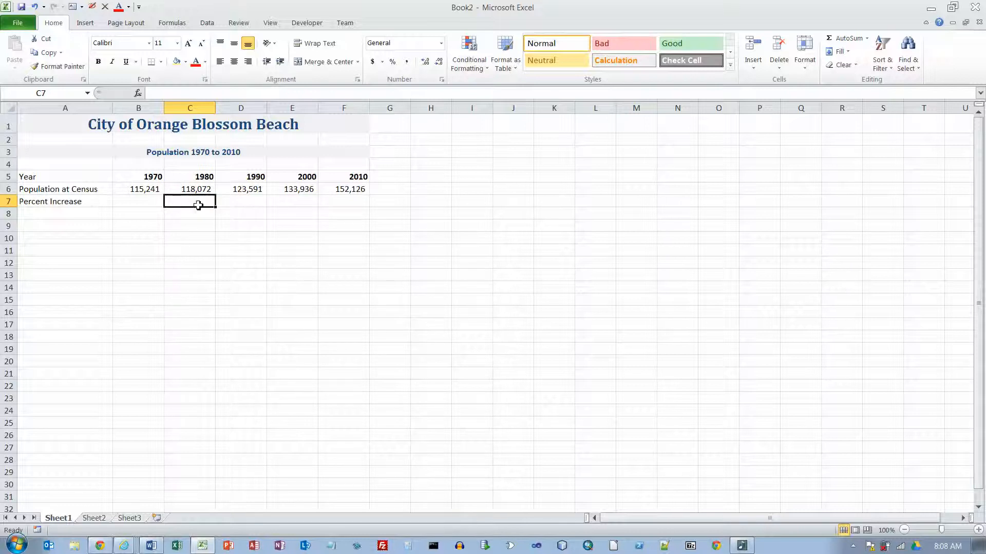
text(=)
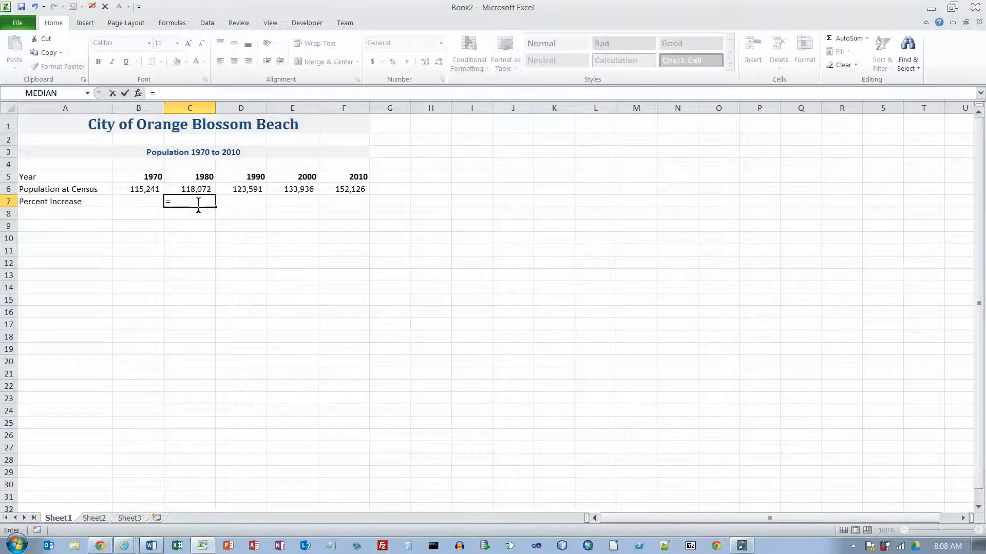
click(202, 191)
text(-B7)
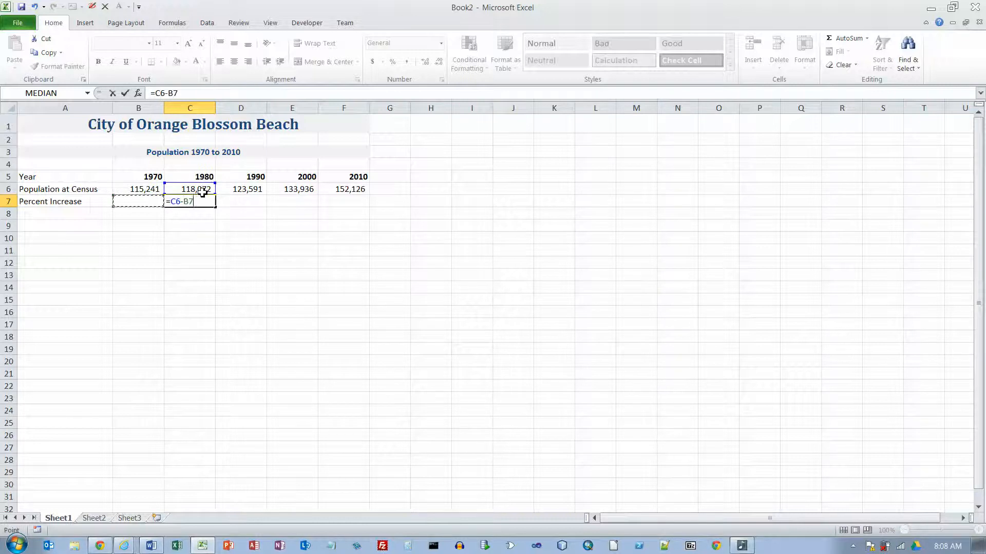
key(Return)
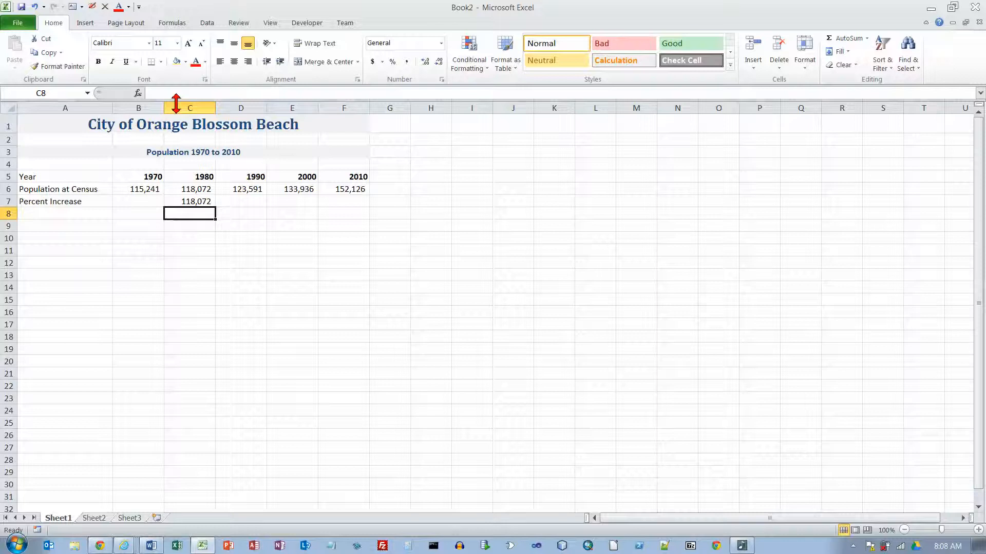
click(193, 201)
click(182, 94)
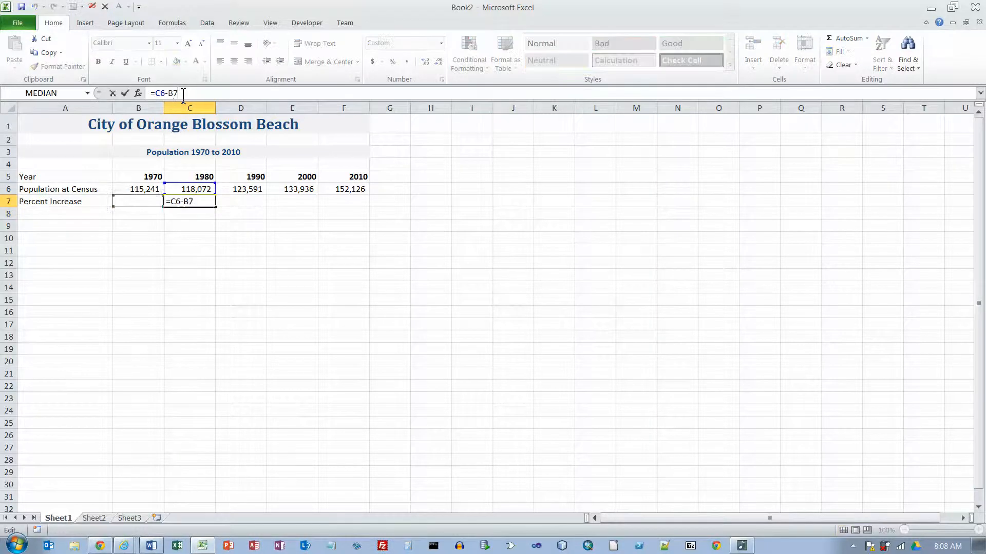
key(BackSpace)
text(6)
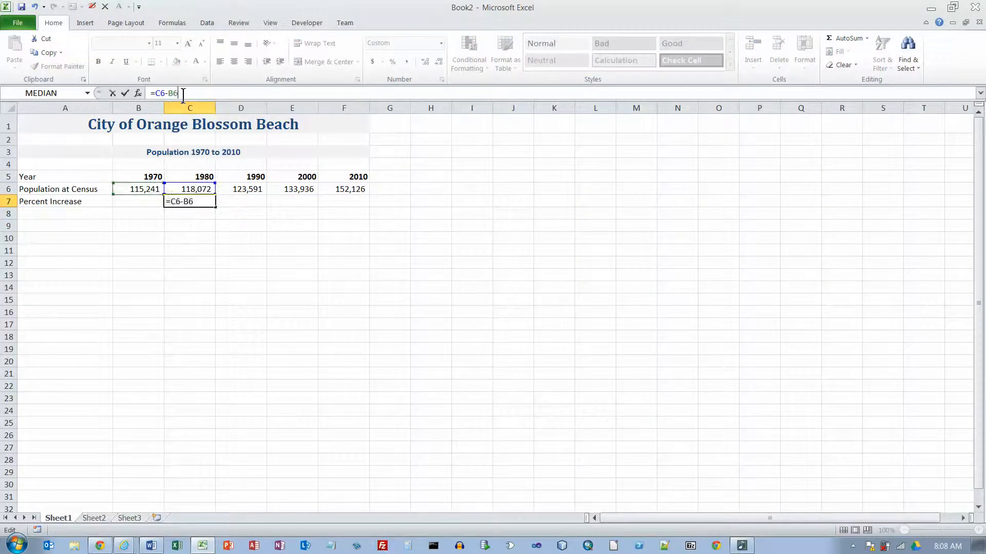
key(Return)
Extend the formula in C7 to =(C6-B6)/B6 so the difference is divided by the 1970 population.
click(194, 201)
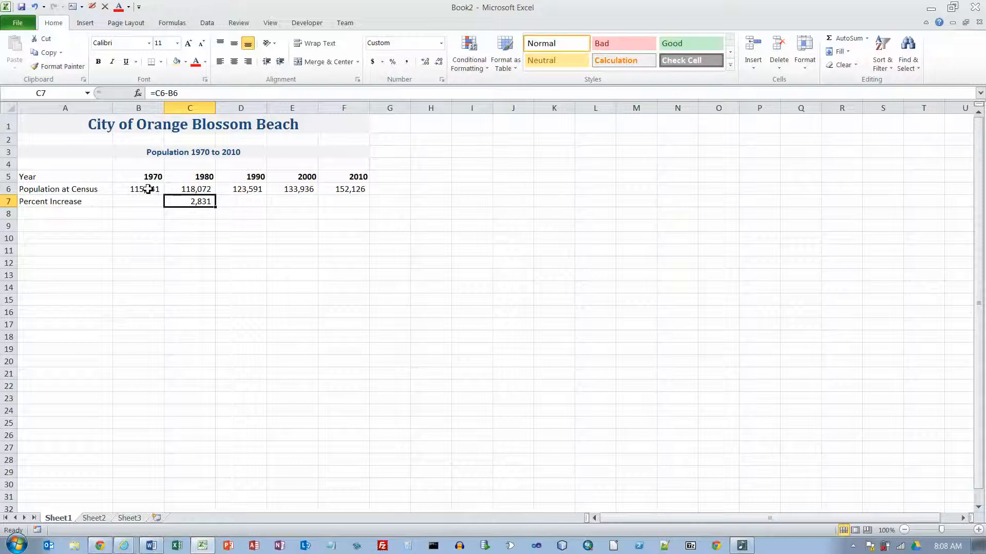
click(155, 94)
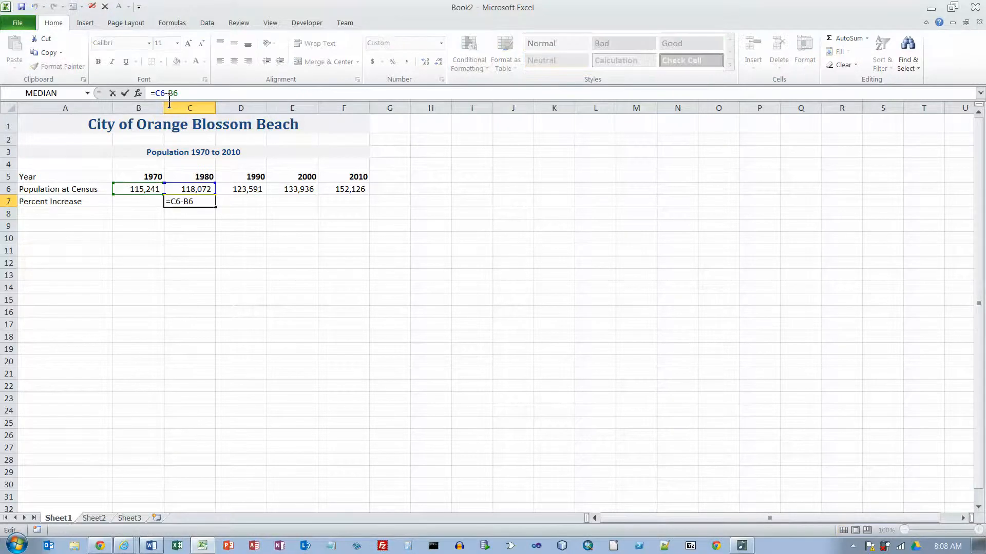
text(()/)
click(149, 191)
key(Return)
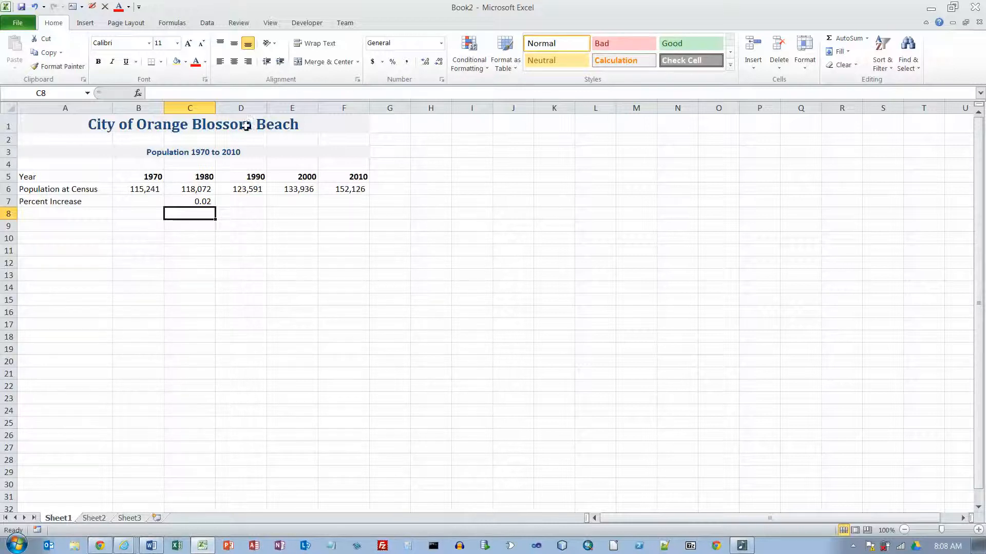
Format the result in C7 as a percentage with no decimal places.
click(201, 203)
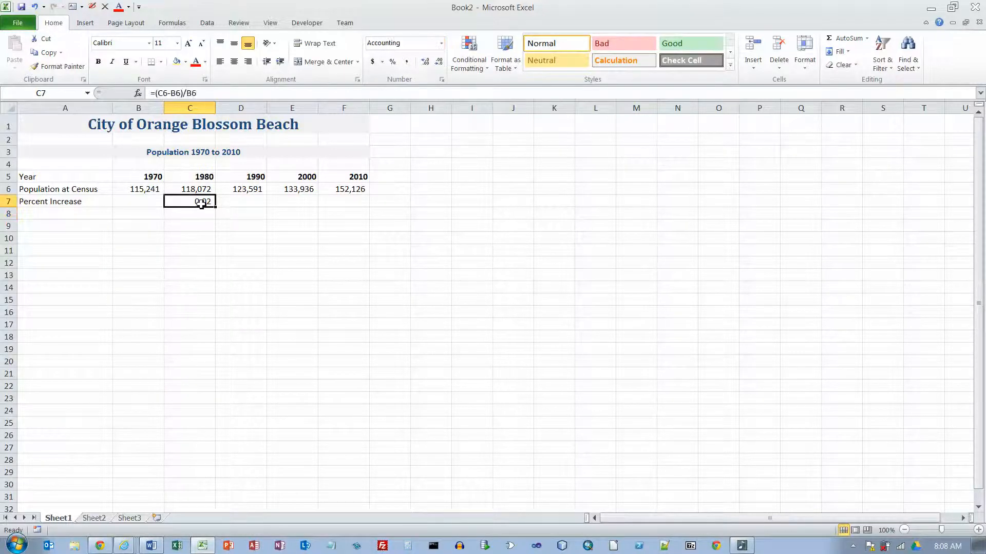
click(441, 43)
click(419, 63)
click(392, 61)
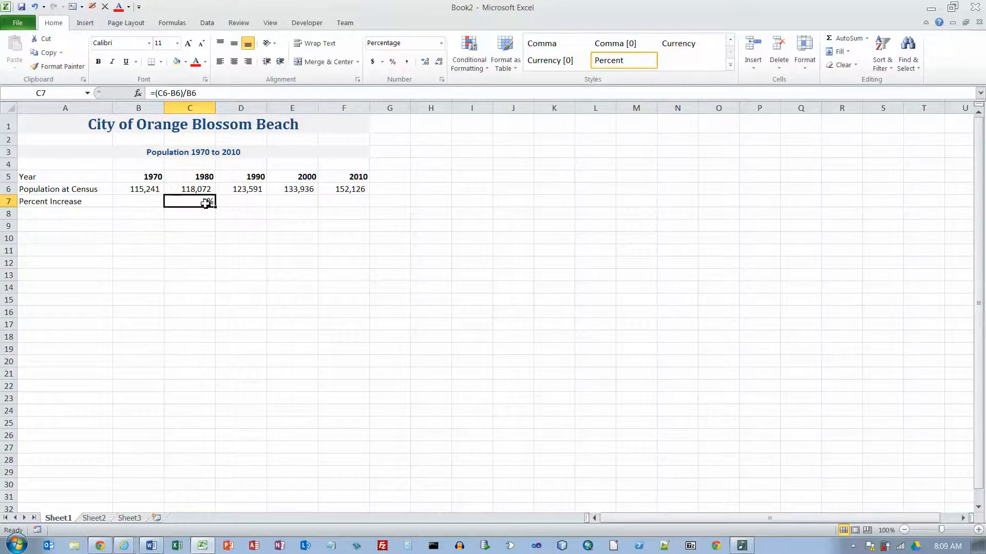
Review the formula in C7 and fill it across the Percent Increase row to F7.
double_click(205, 203)
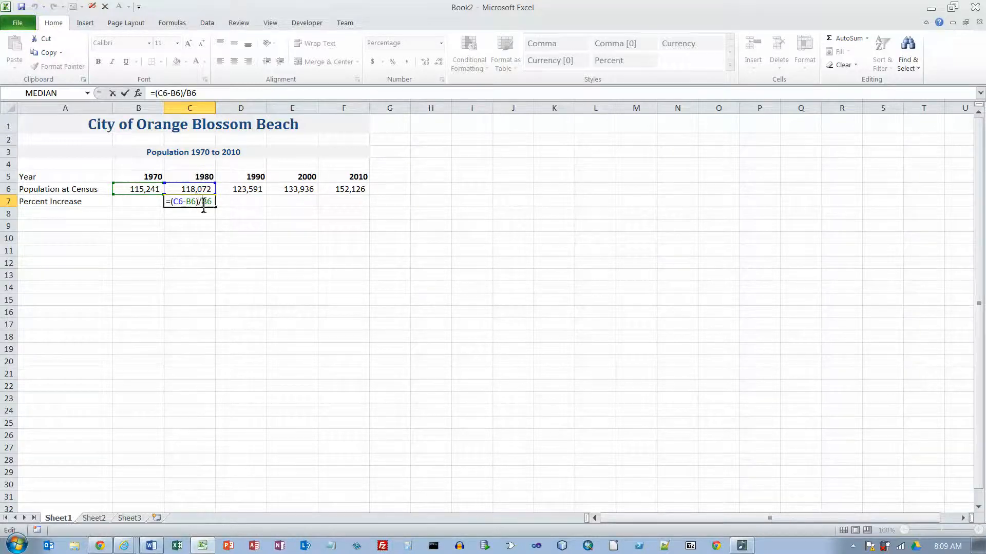
key(Escape)
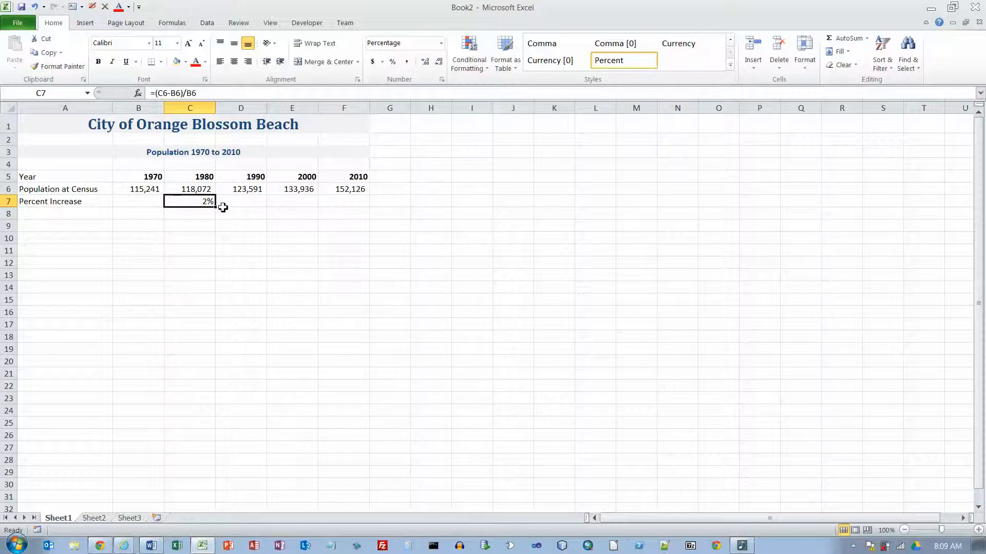
drag(214, 210, 350, 206)
click(282, 233)
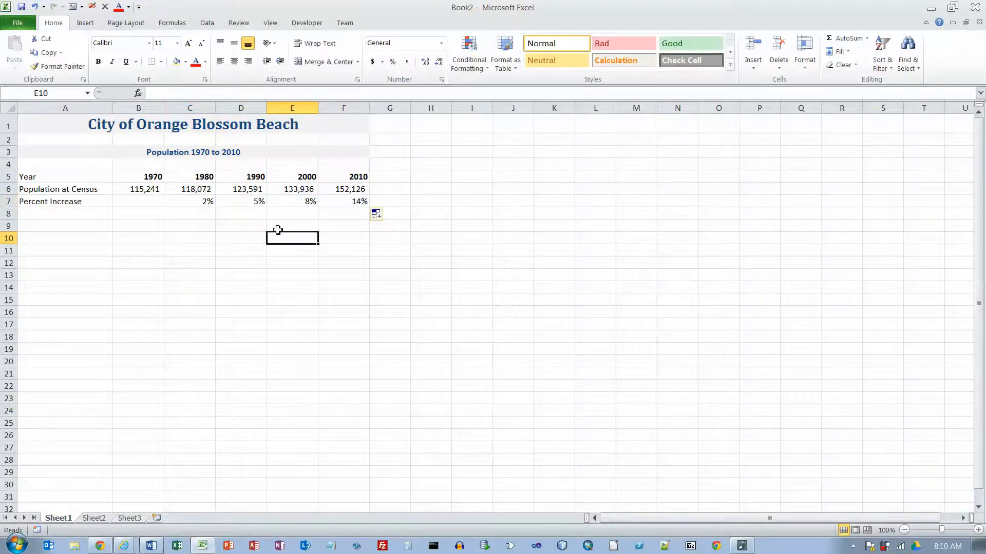
Inspect the cell references in the copied percent increase formulas in D7, E7 and F7.
double_click(252, 204)
key(Escape)
double_click(290, 204)
key(Escape)
click(329, 203)
double_click(345, 208)
key(Escape)
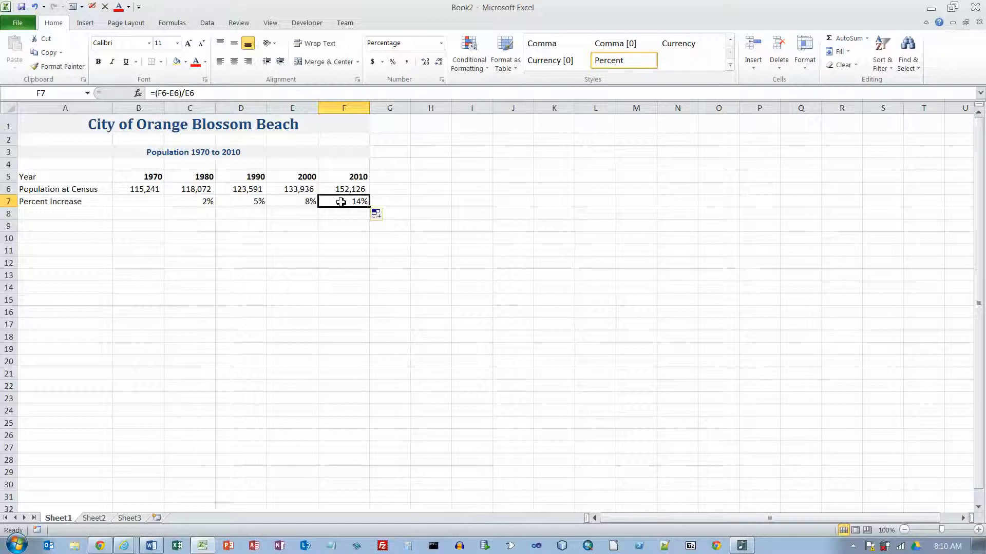
Enter the heading "Projected Future Population" in A9 and copy the formatting of the "Population 1970 to 2010" heading onto it.
click(80, 228)
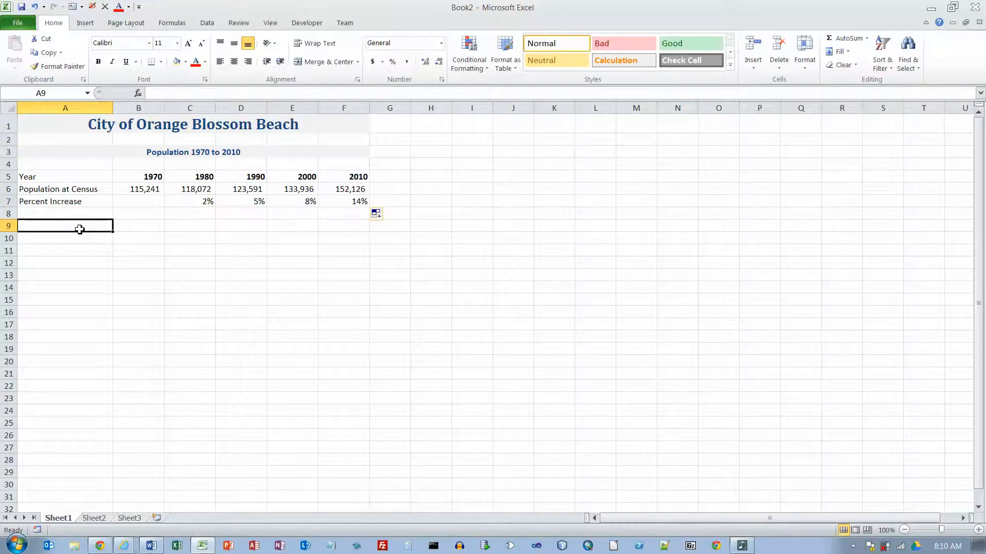
text(Projected )
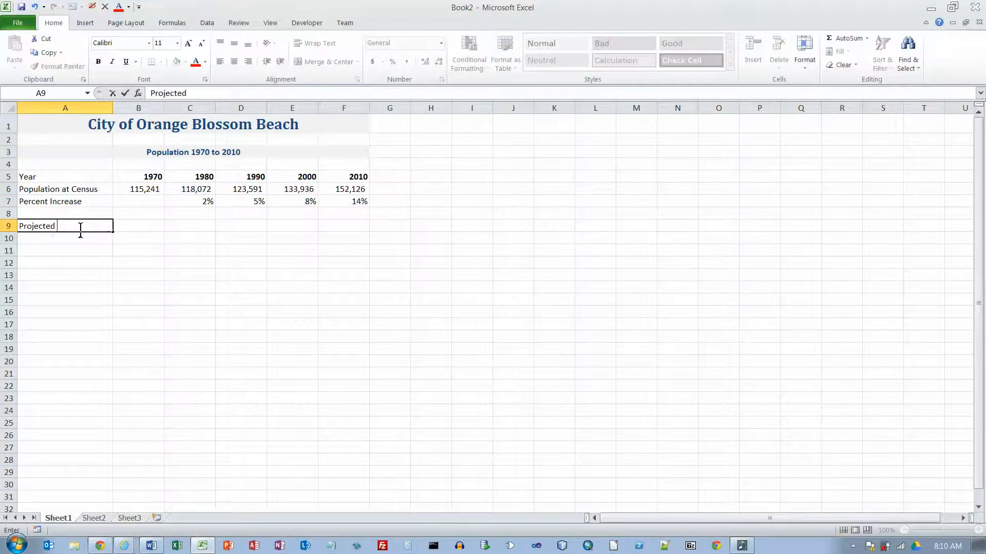
text(Future Population)
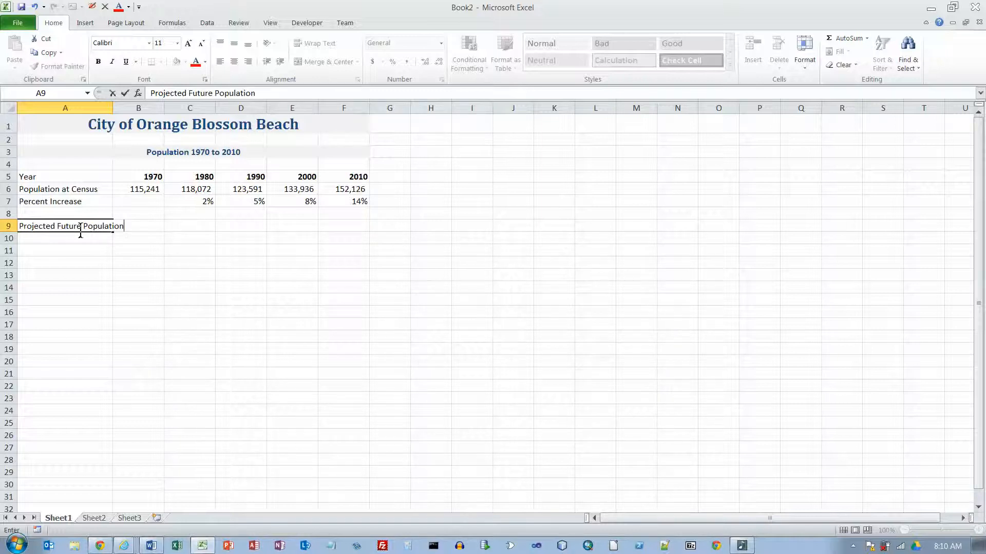
key(Return)
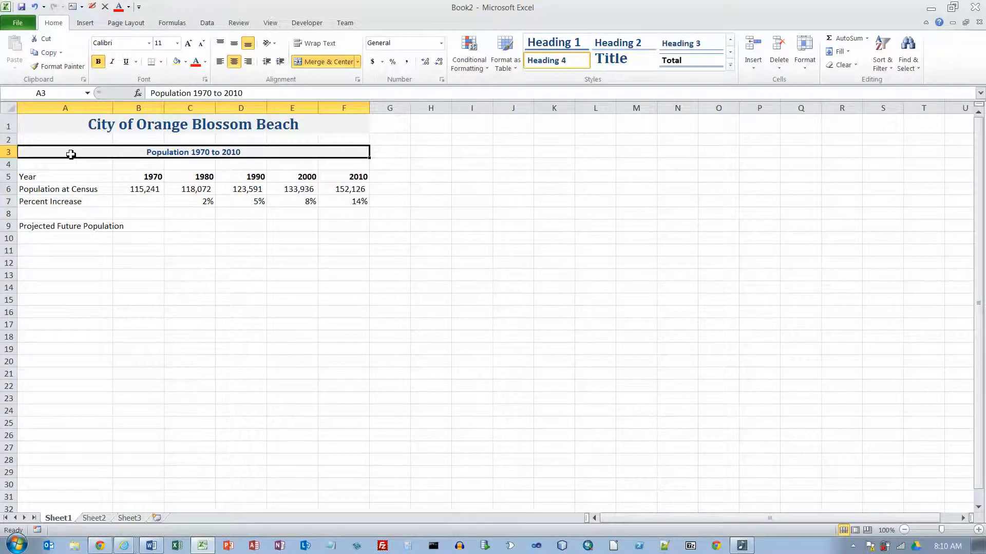
click(56, 67)
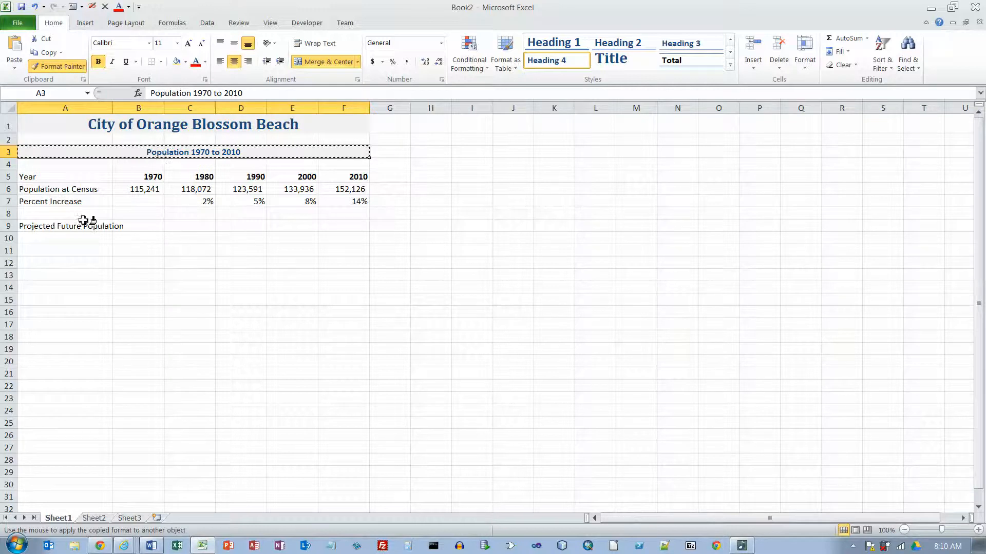
click(63, 229)
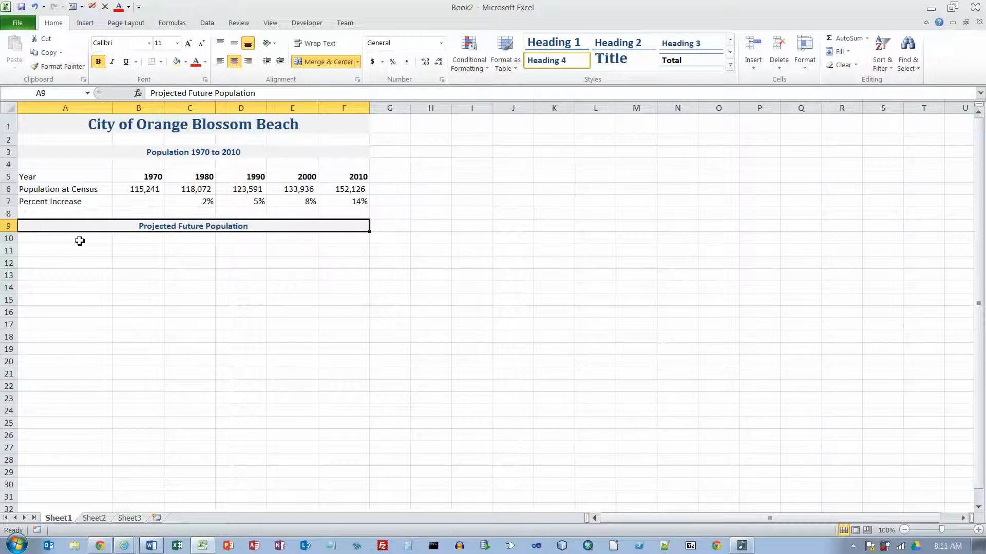
Enter the labels "Estimated Growth Rate" in A11, "Year" in A13 and "Projected Population" in A14.
click(72, 256)
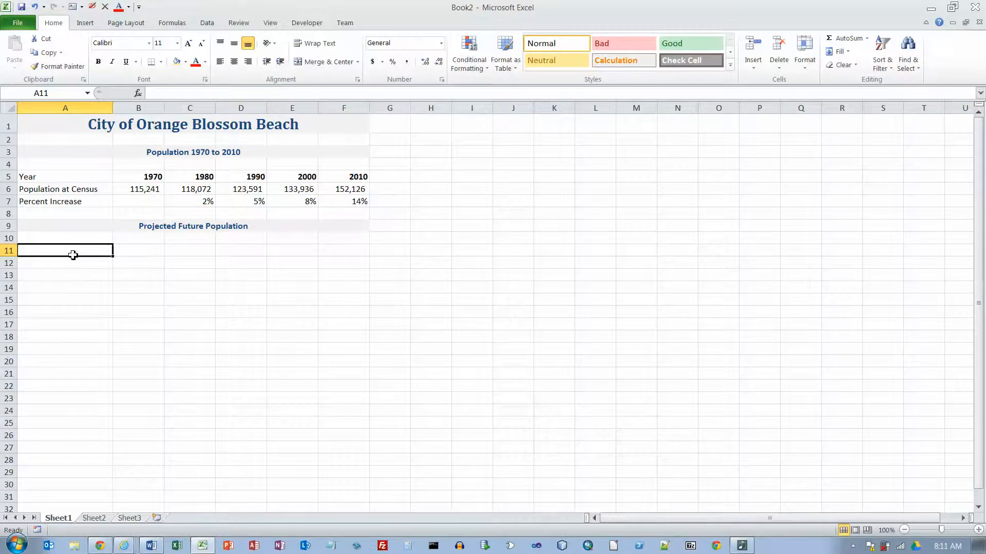
text(Estimated )
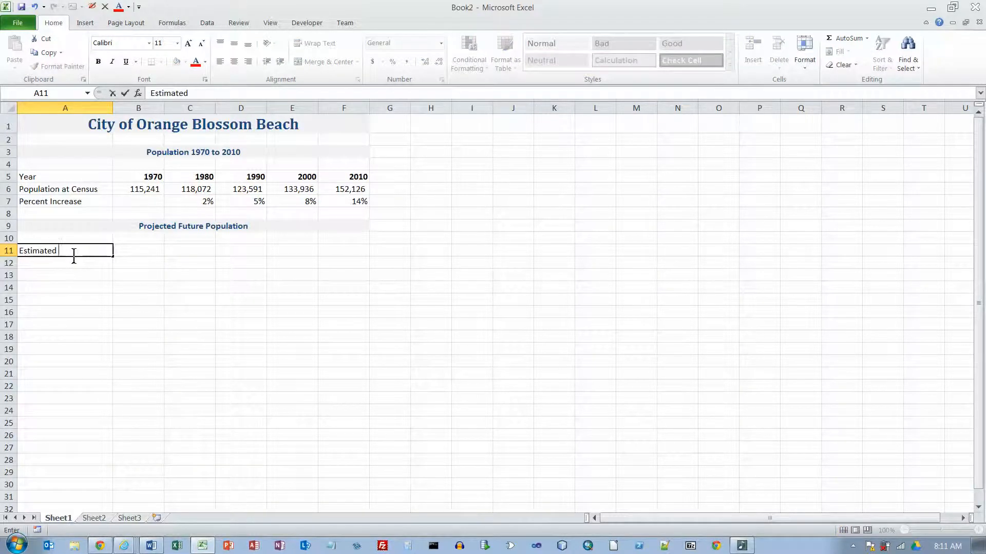
text(Growth Rate)
key(Return)
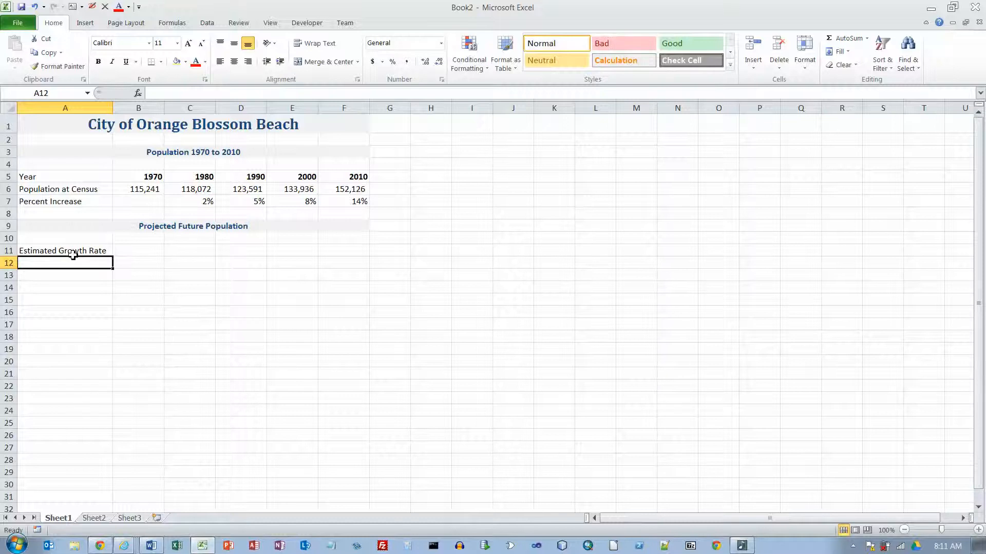
key(Return)
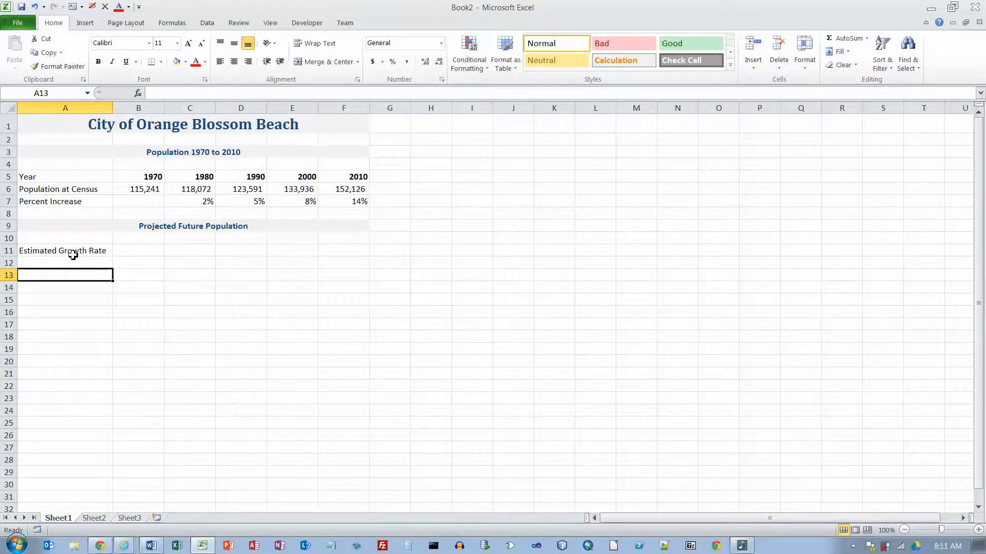
text(Year)
key(Return)
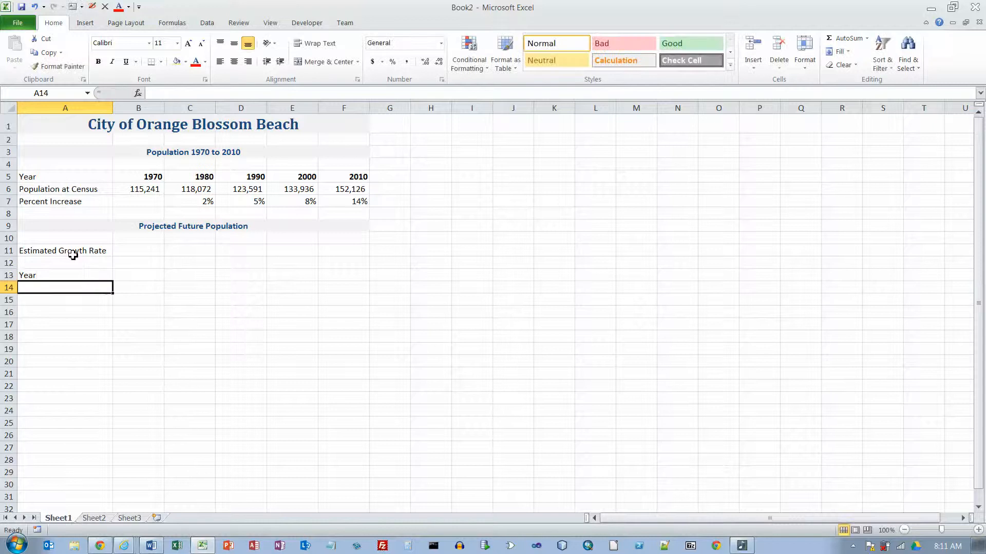
text(Projected)
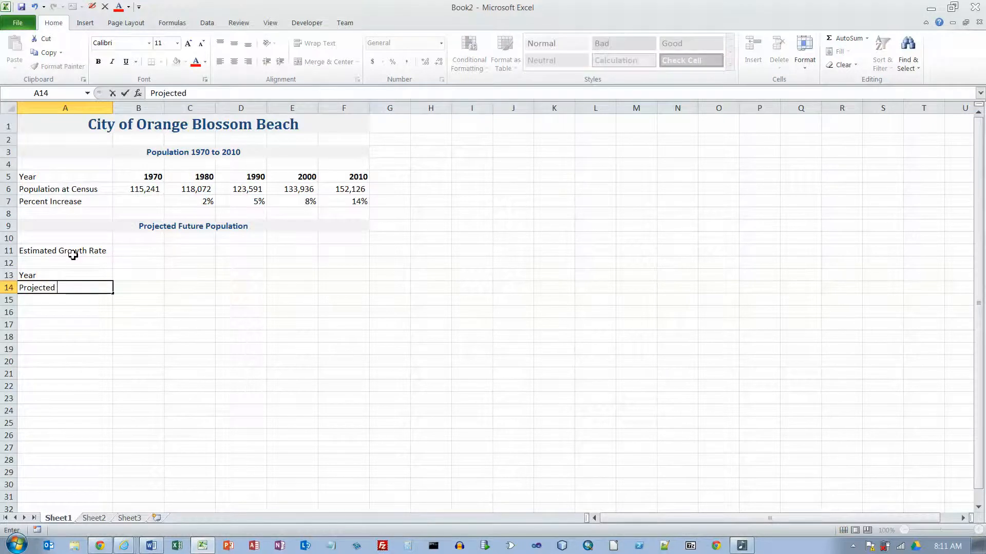
text( Population)
key(Return)
Enter 2010 in B13 and 2020 in C13, and fill the ten-year series across to 2050 in F13.
key(Up)
key(Up)
key(Right)
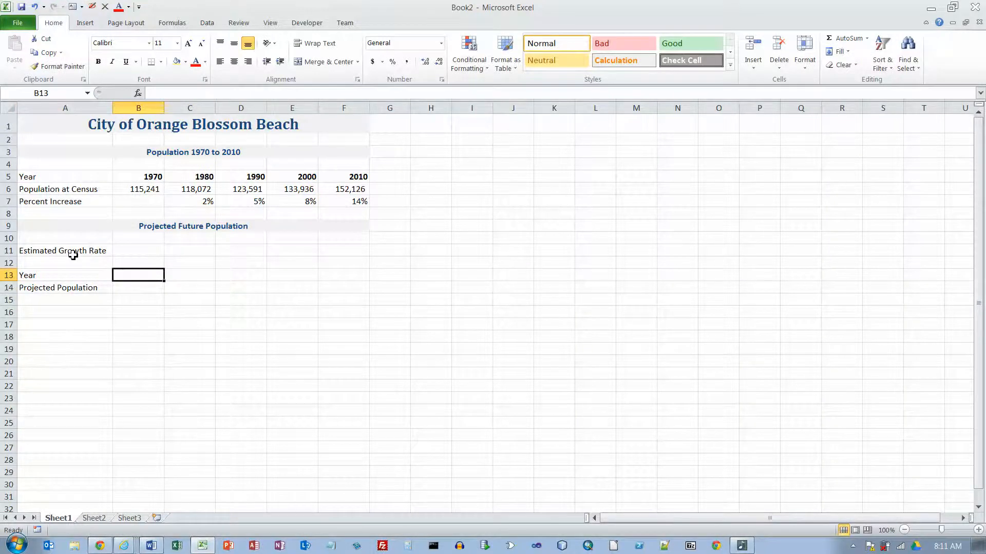
text(2010)
key(Tab)
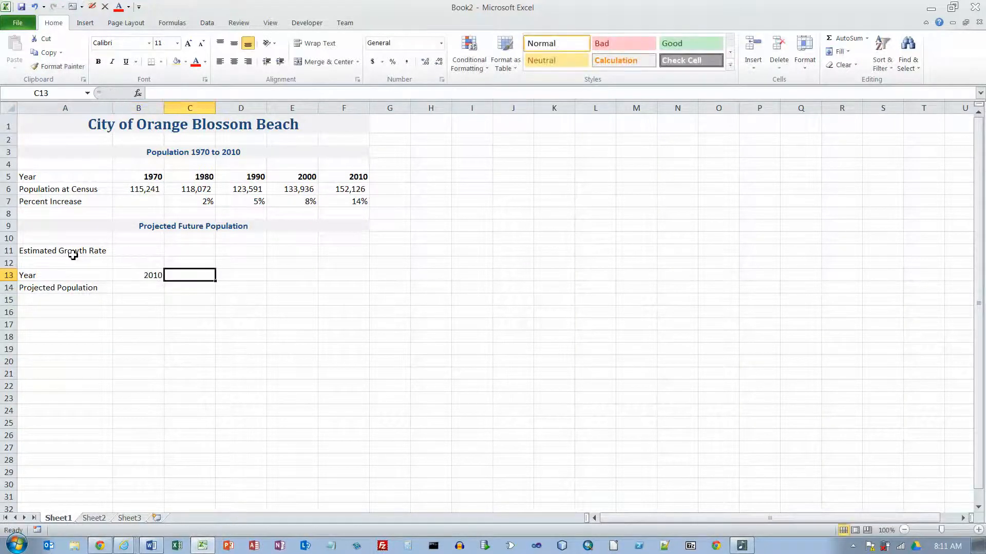
text(2020)
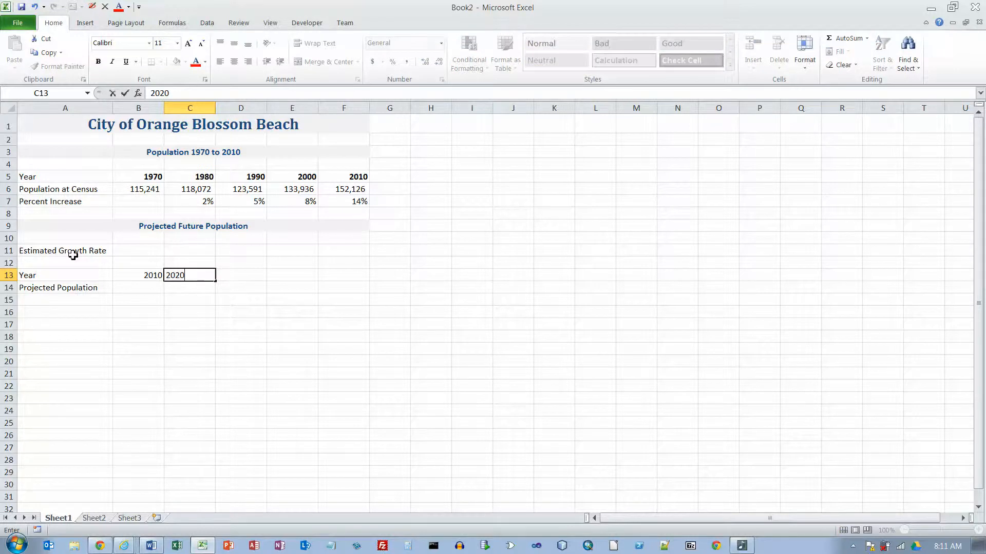
key(Tab)
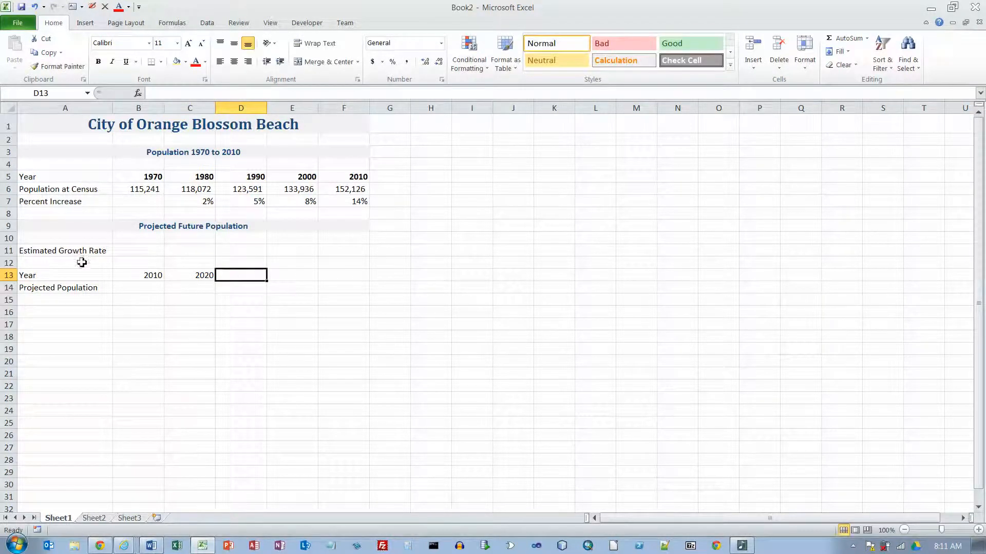
drag(151, 279, 358, 281)
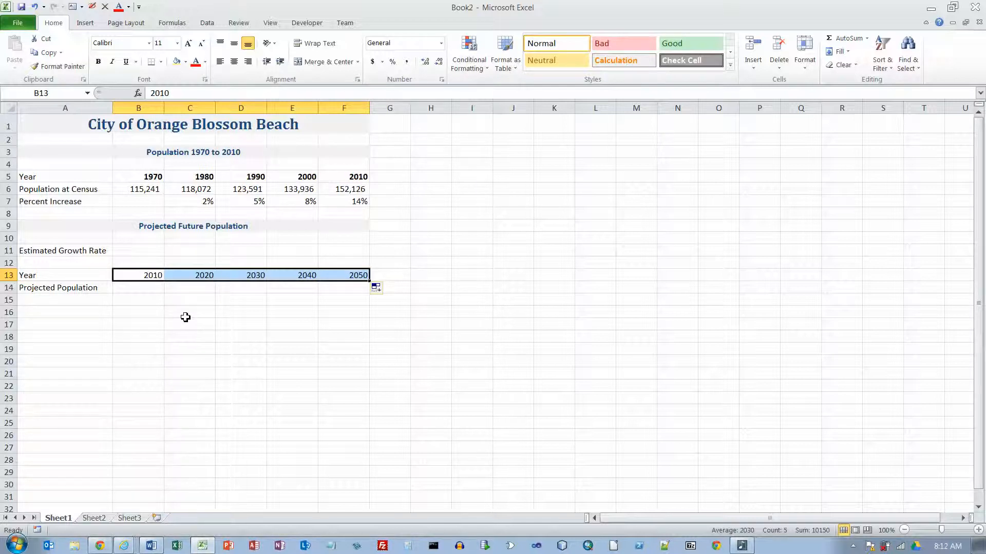
Bold the years in B13:F13 and enter 152,126 as the 2010 projected population in B14.
click(100, 63)
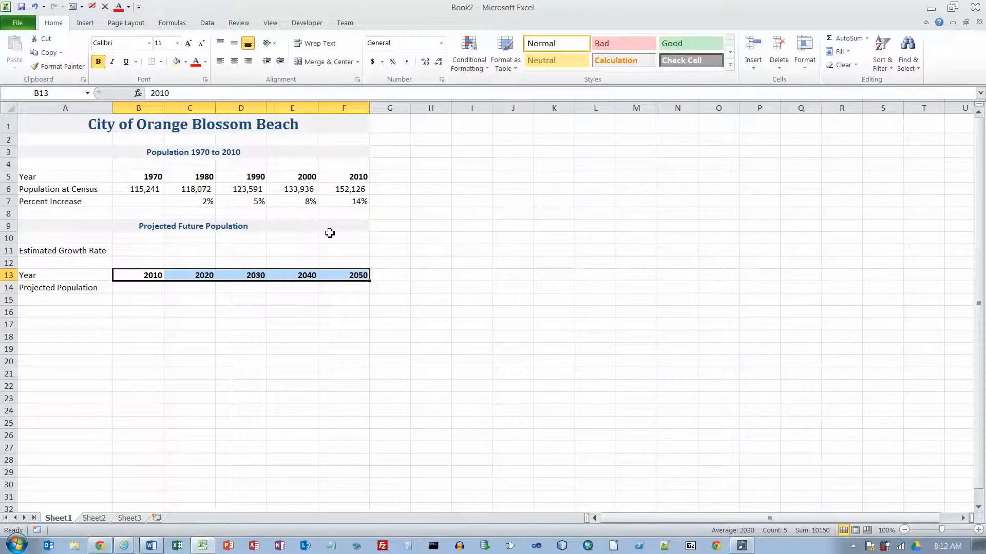
click(137, 289)
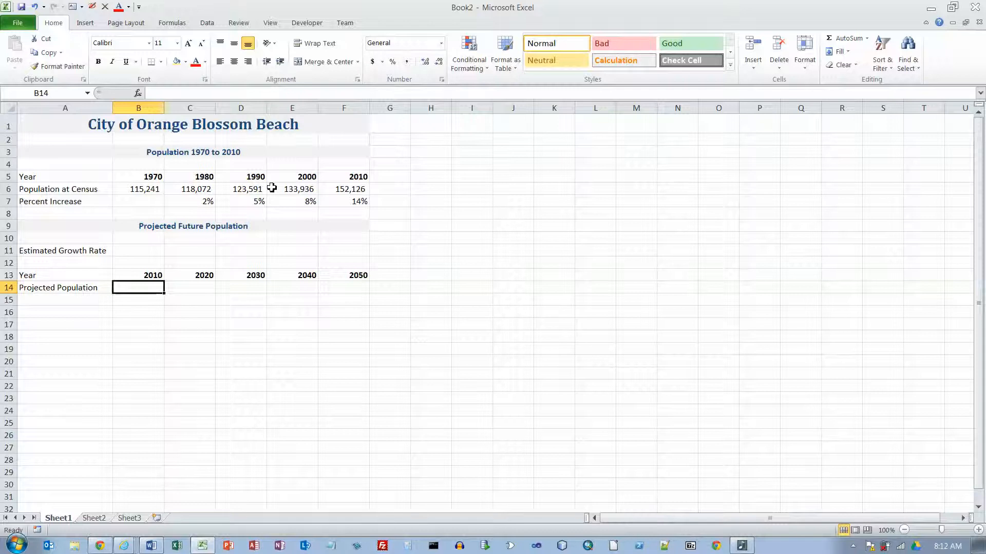
text(152,126)
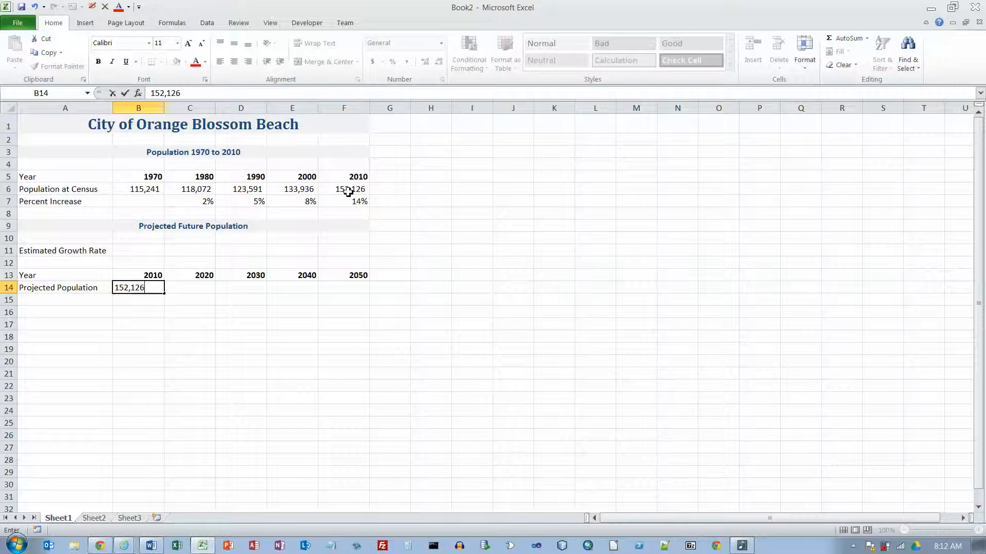
key(Return)
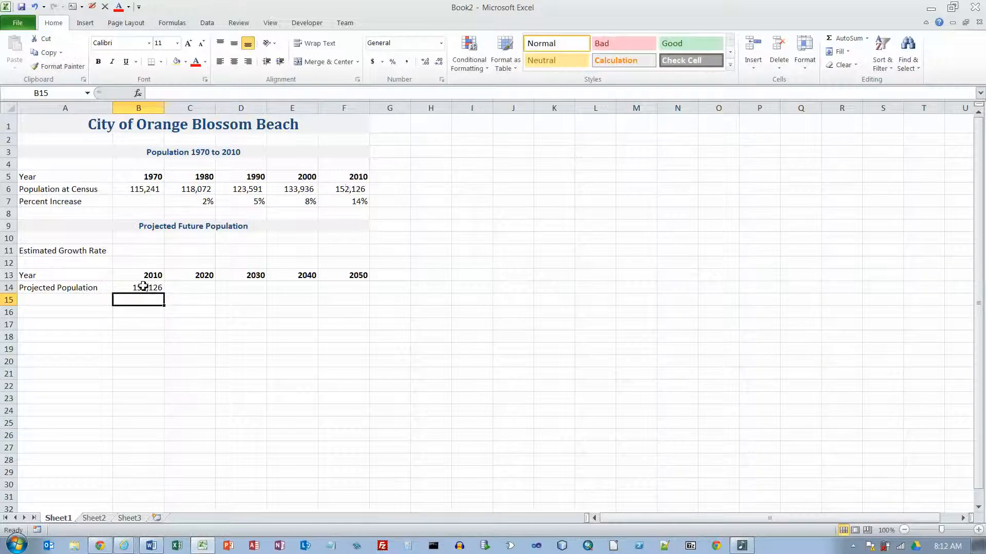
Clear the contents of B14 and re-enter the 2010 population without a comma as 152126.
click(344, 189)
click(147, 289)
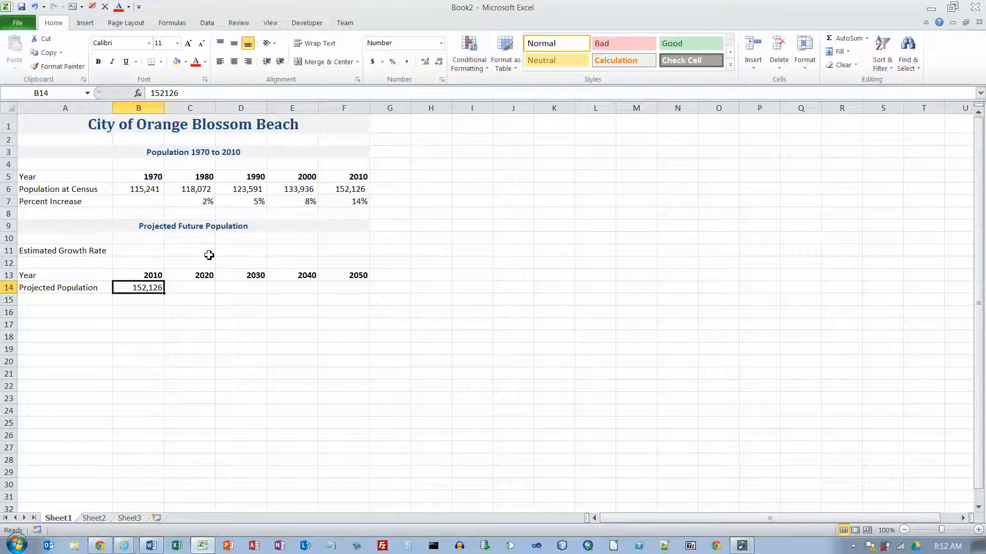
key(Delete)
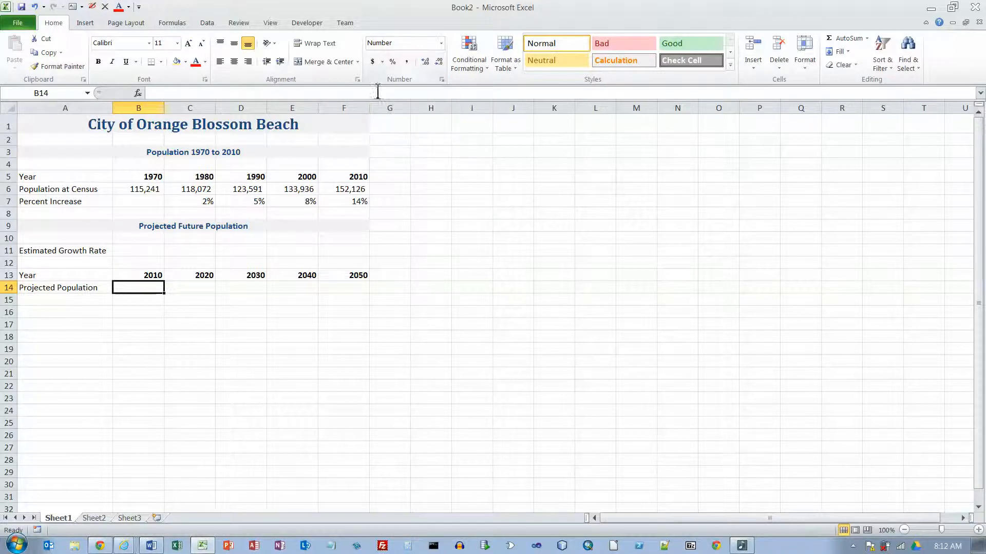
text(152126)
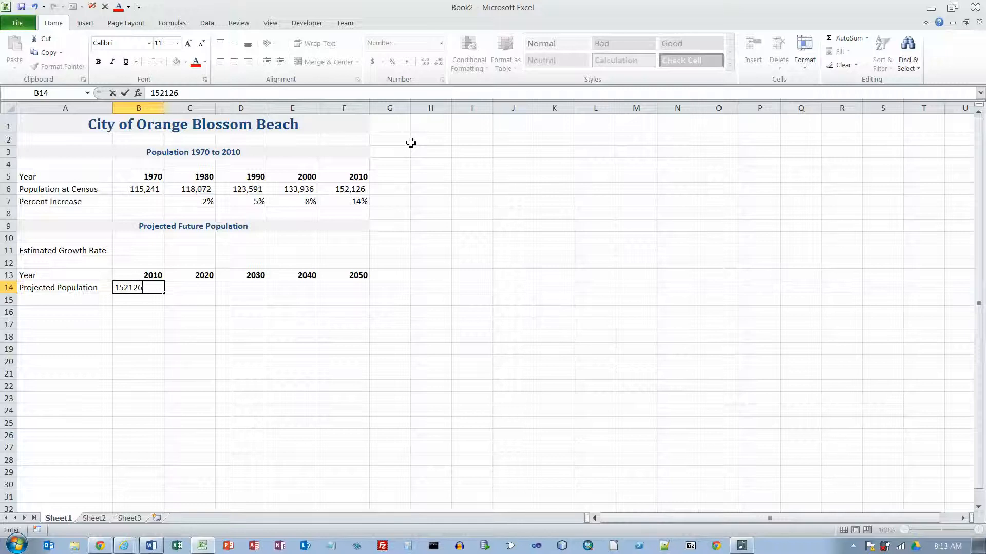
key(Return)
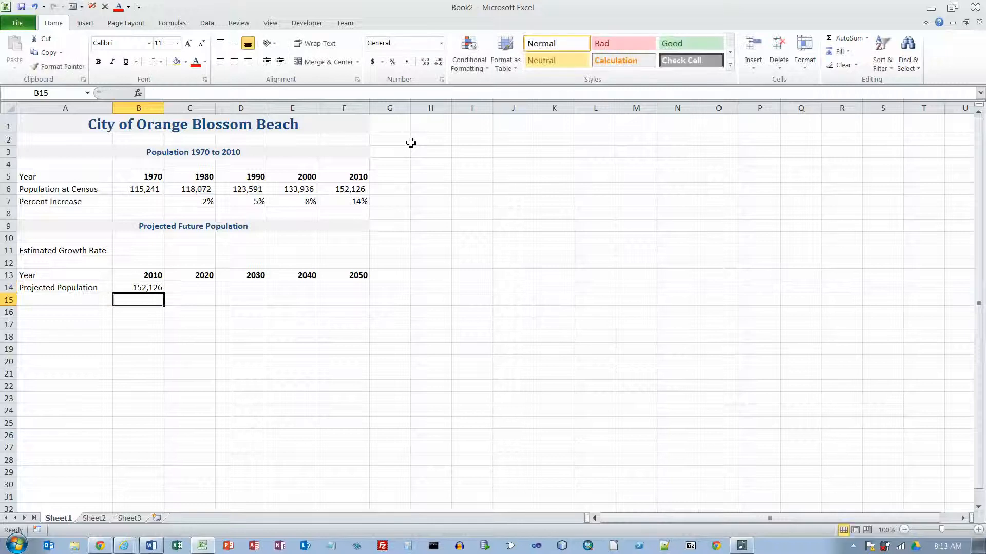
Compare the number format and alignment of the census population in B6 with the projected population in B14.
click(154, 288)
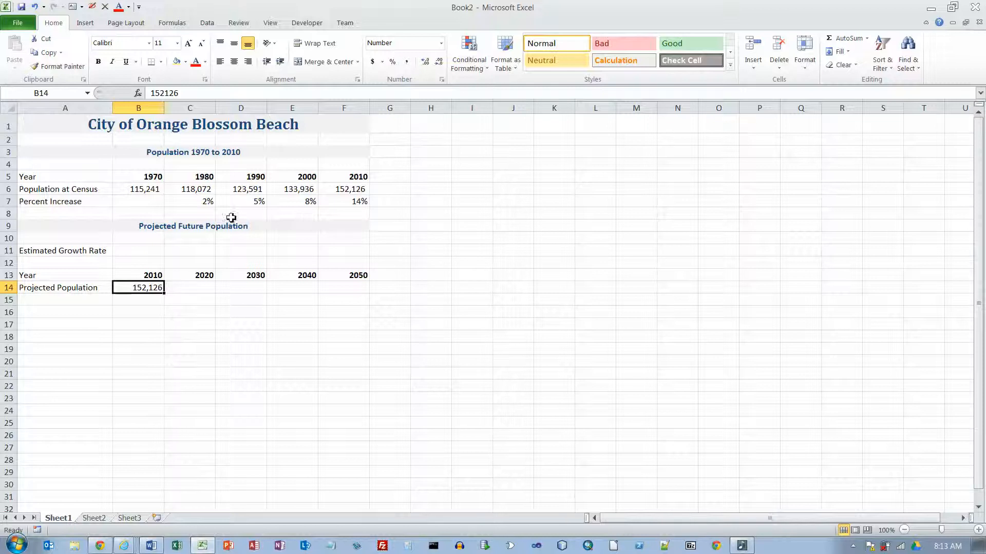
click(156, 188)
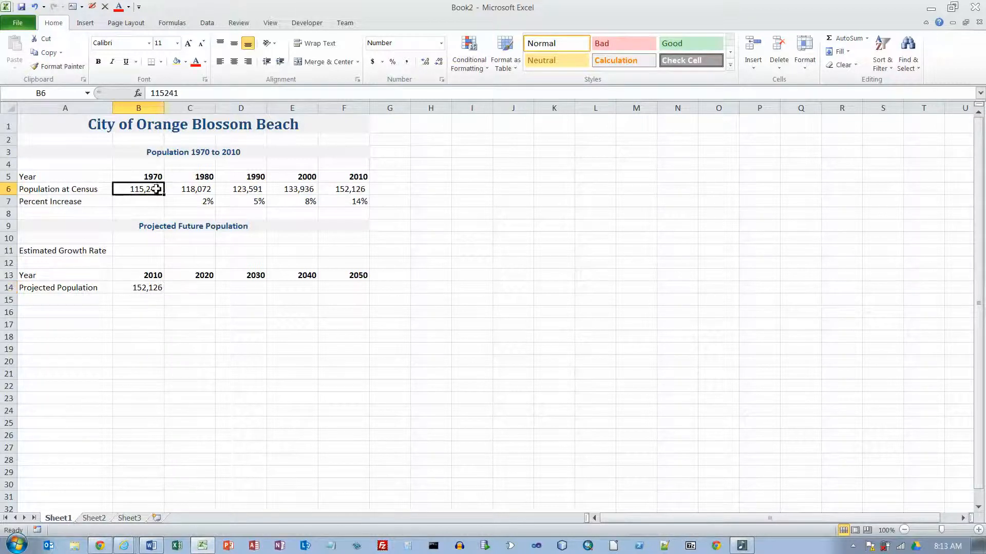
click(154, 289)
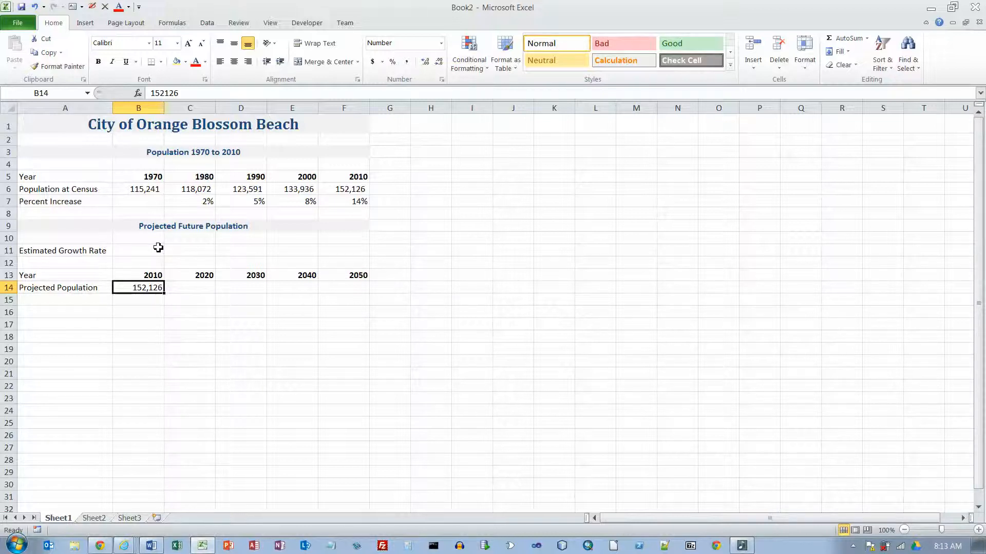
click(146, 193)
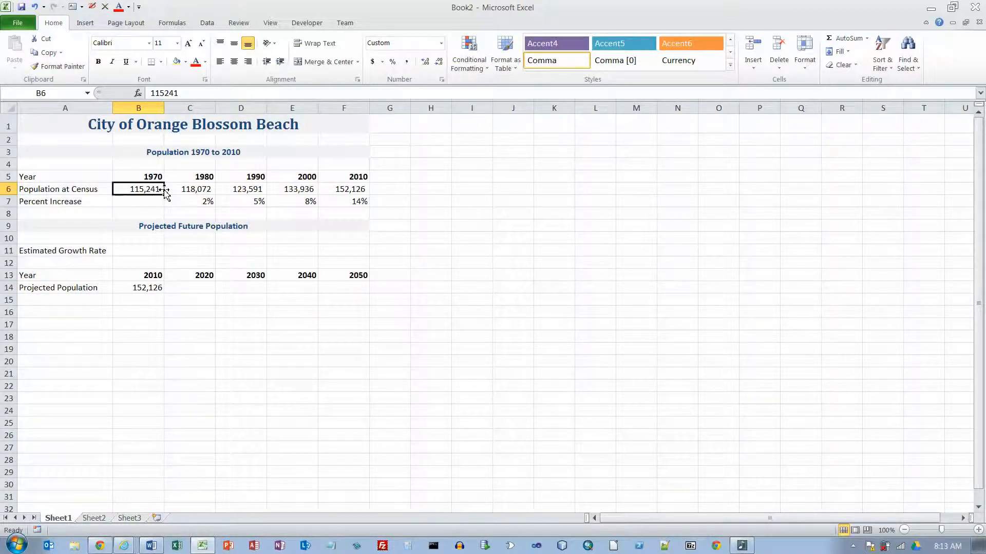
click(144, 288)
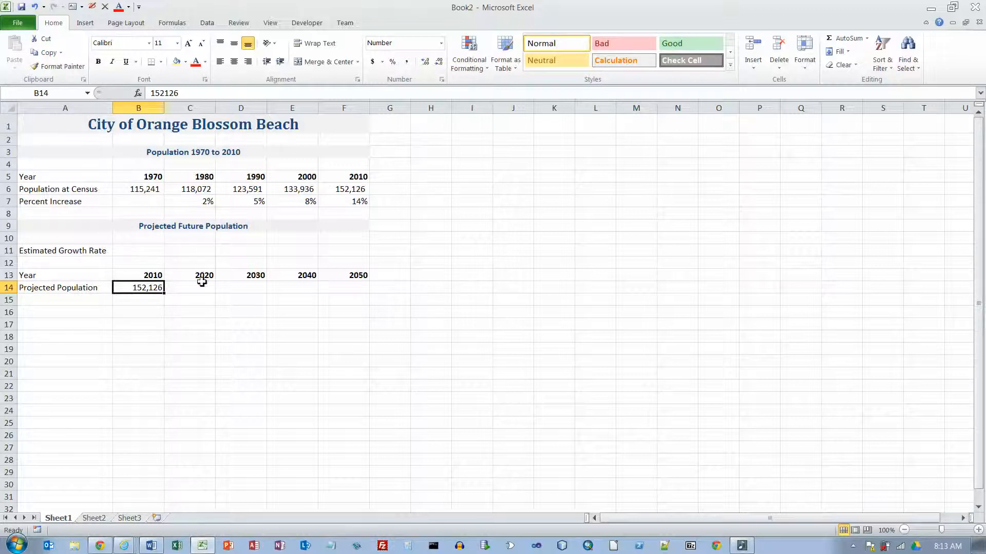
click(152, 188)
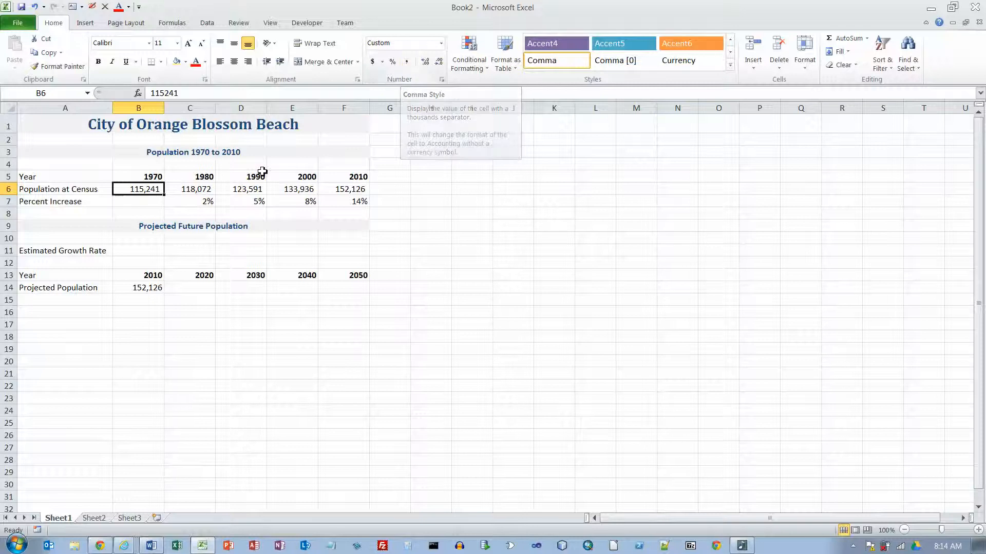
click(152, 286)
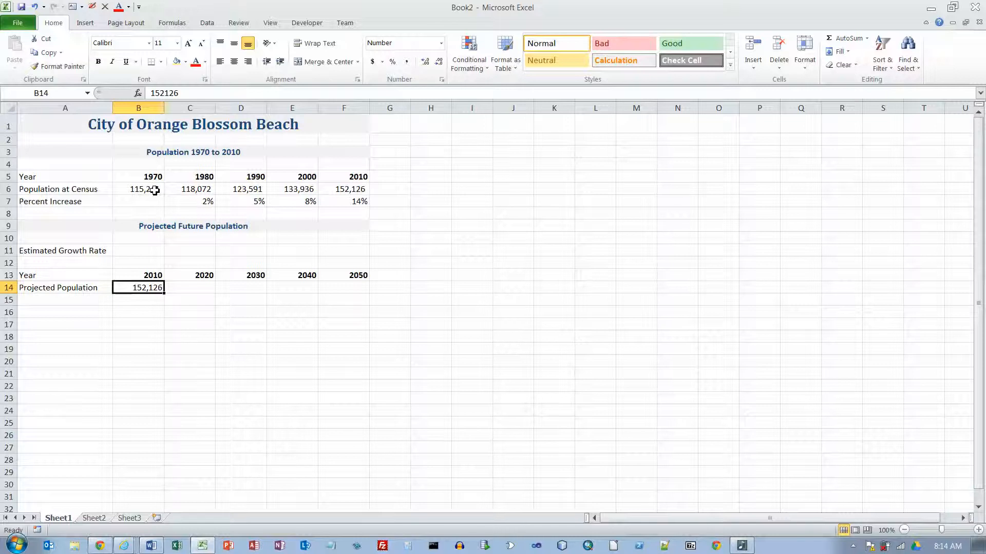
click(185, 290)
click(160, 286)
click(190, 287)
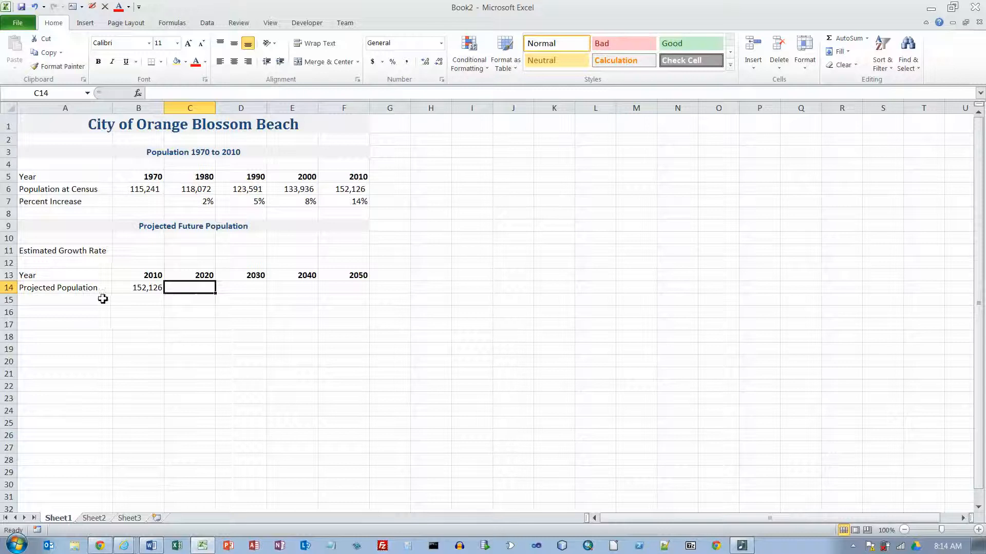
Enter 8% as the estimated growth rate in B11 and make A11:B11 bold and italic.
click(153, 250)
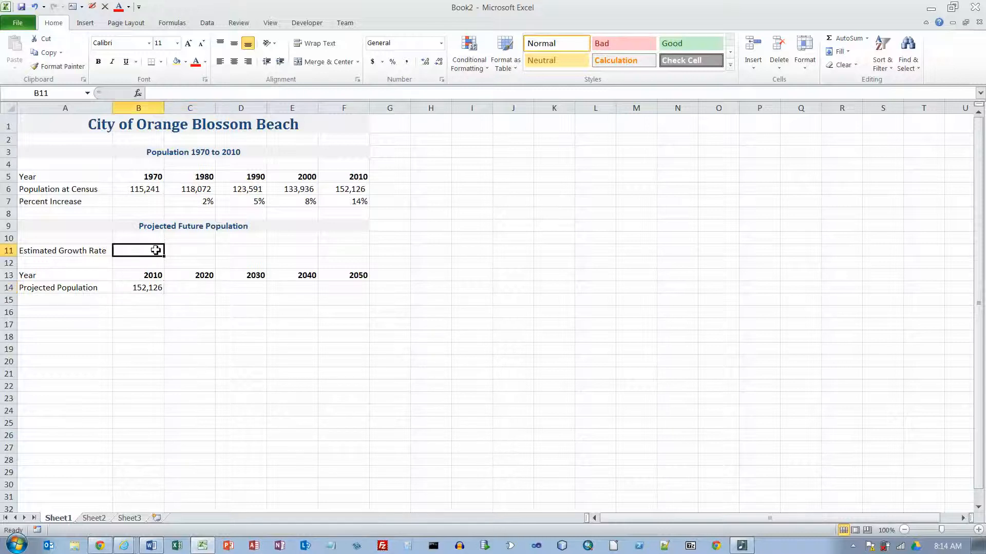
text(8%)
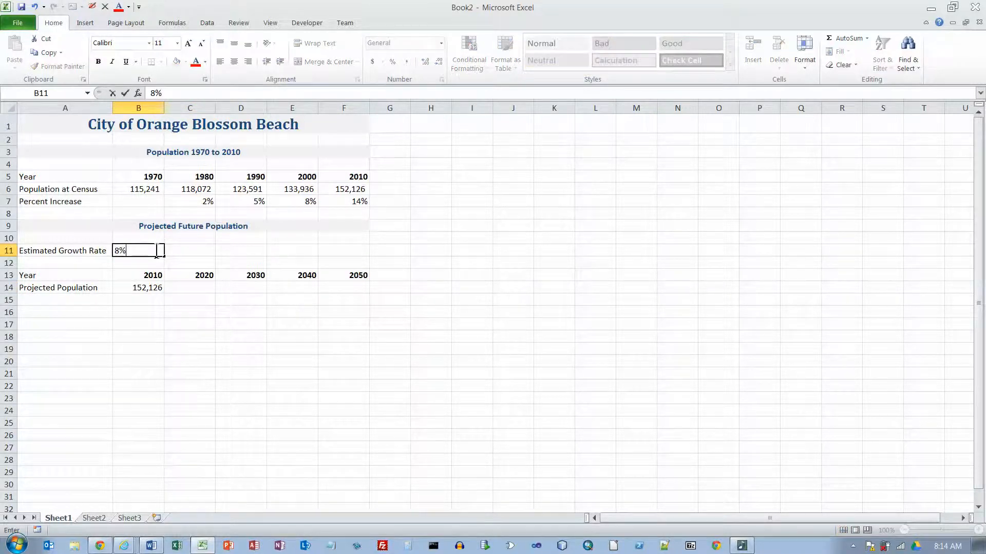
key(Return)
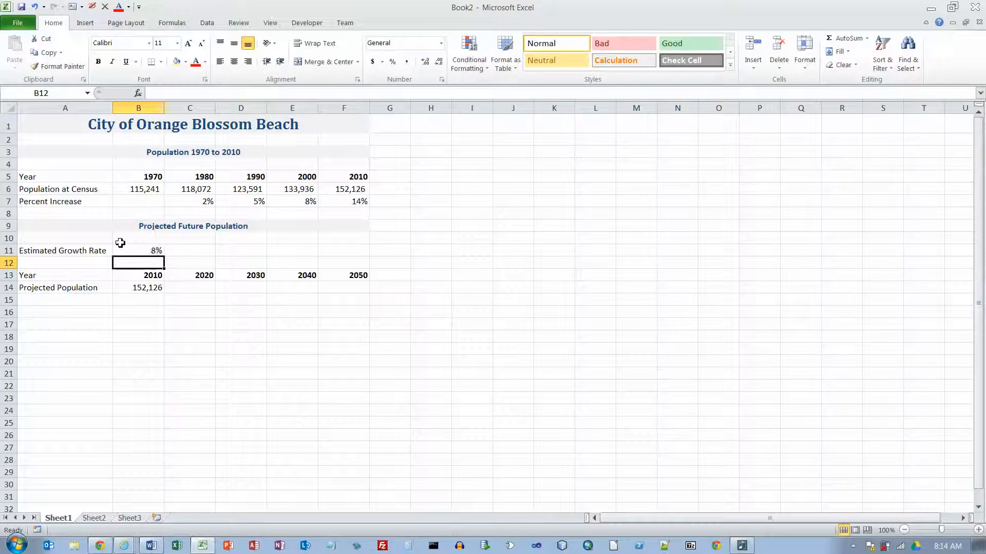
click(74, 251)
drag(76, 250, 119, 250)
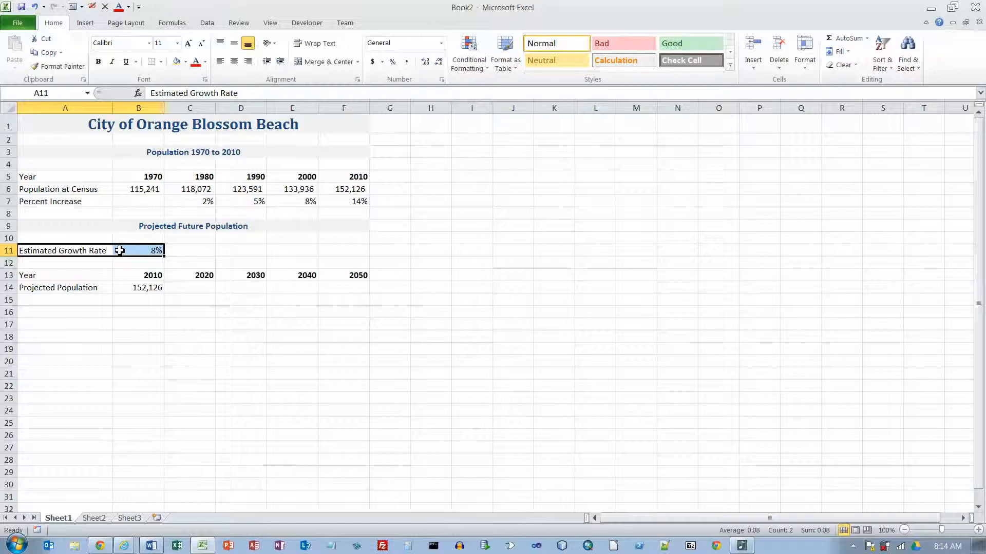
click(98, 62)
click(112, 61)
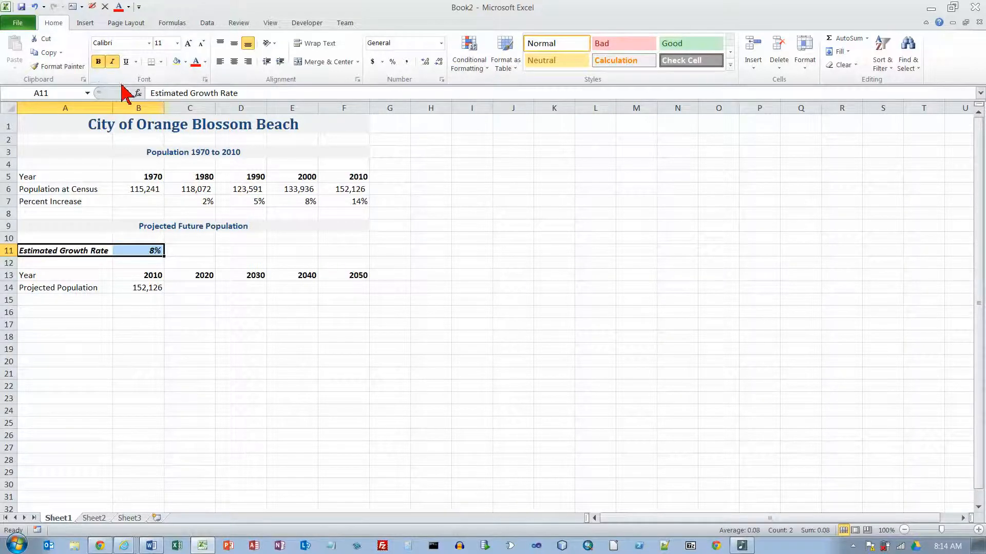
Save the workbook in the Excel_CH03 folder, named with the author's last and first name followed by _3B_Population_Growth.
click(19, 23)
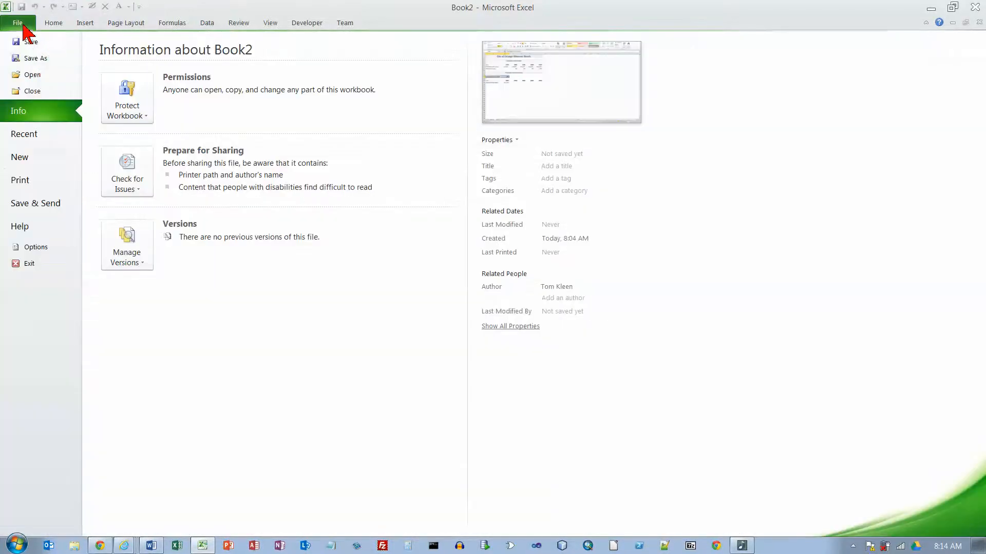
key(Escape)
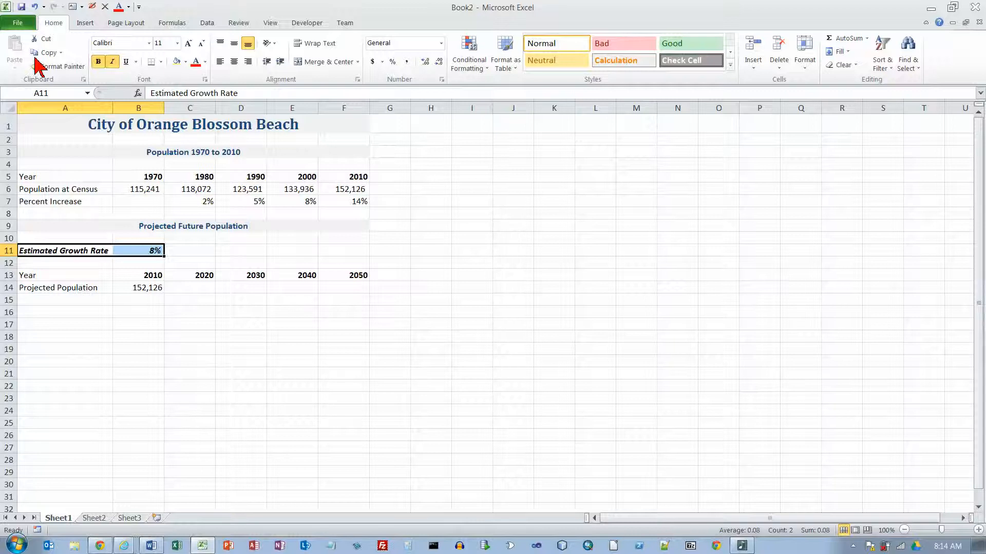
key(F12)
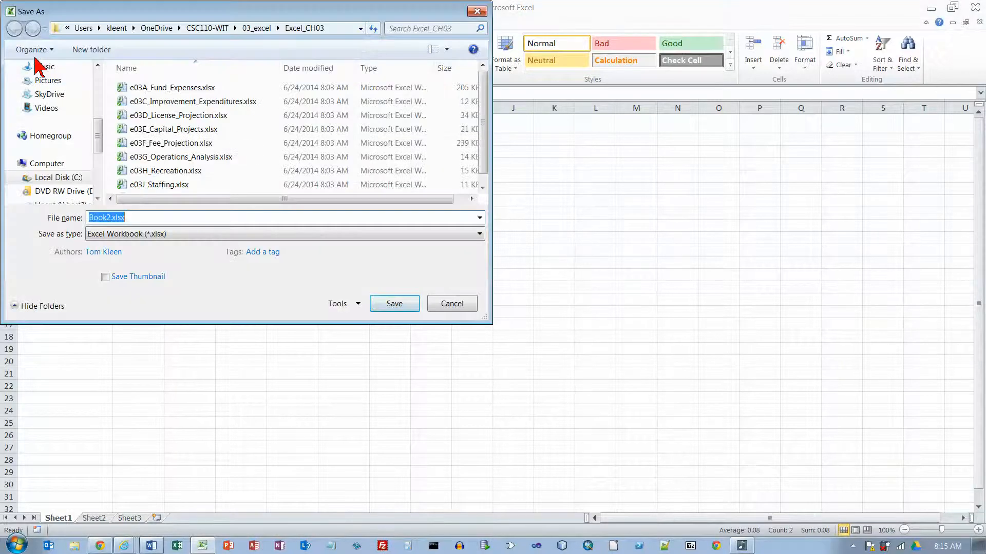
text(Kleen_Tom)
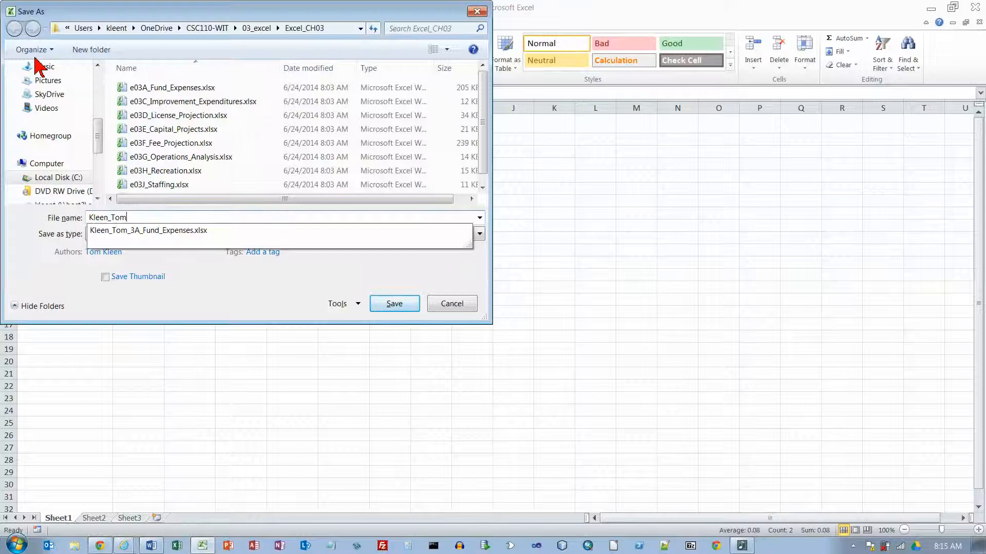
text(_3B_Population_Growth)
key(Return)
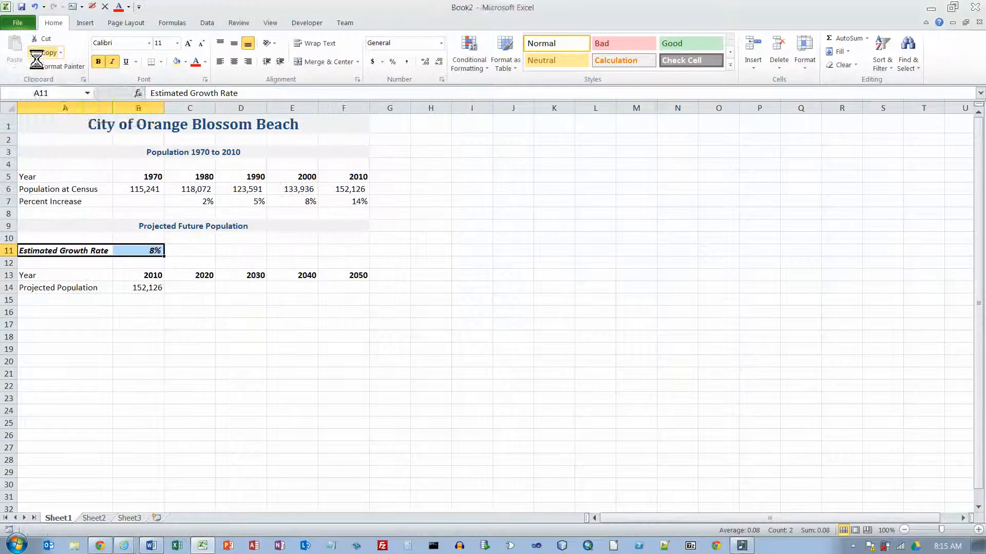